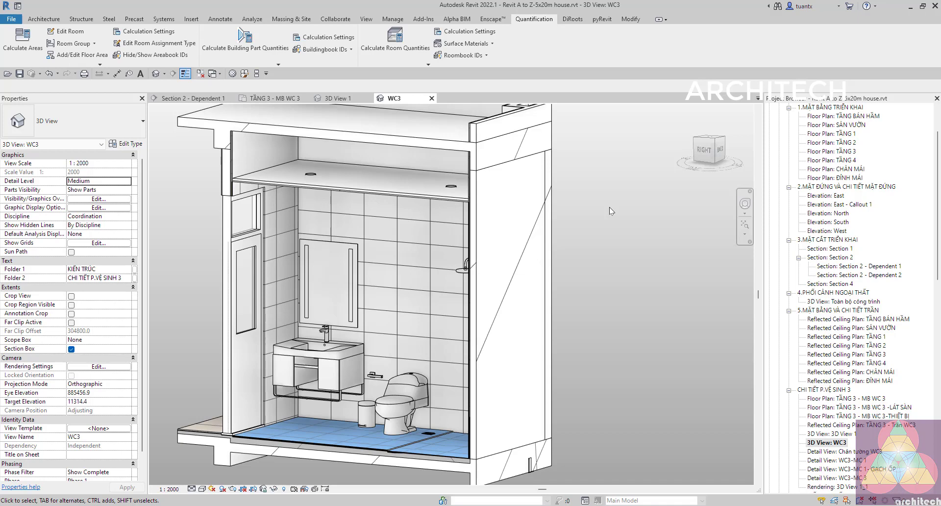
- Orbit and zoom the WC3 bathroom 3D model to a more frontal angle
{"action": "mouse_move", "coordinate": [563, 285]}
{"action": "middle_mouse_down", "text": "shift"}
{"action": "mouse_move", "coordinate": [544, 294]}
{"action": "mouse_move", "coordinate": [539, 356]}
{"action": "mouse_move", "coordinate": [490, 392]}
{"action": "middle_mouse_up", "text": "shift"}
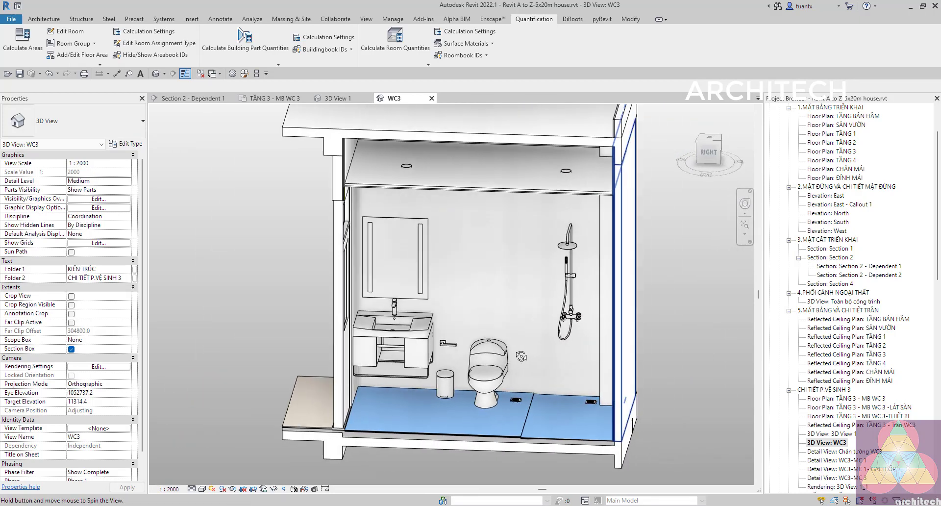
{"action": "scroll", "coordinate": [432, 423], "scroll_direction": "up", "scroll_amount": 2}
{"action": "scroll", "coordinate": [340, 404], "scroll_direction": "up", "scroll_amount": 2}
{"action": "scroll", "coordinate": [346, 413], "scroll_direction": "up", "scroll_amount": 1}
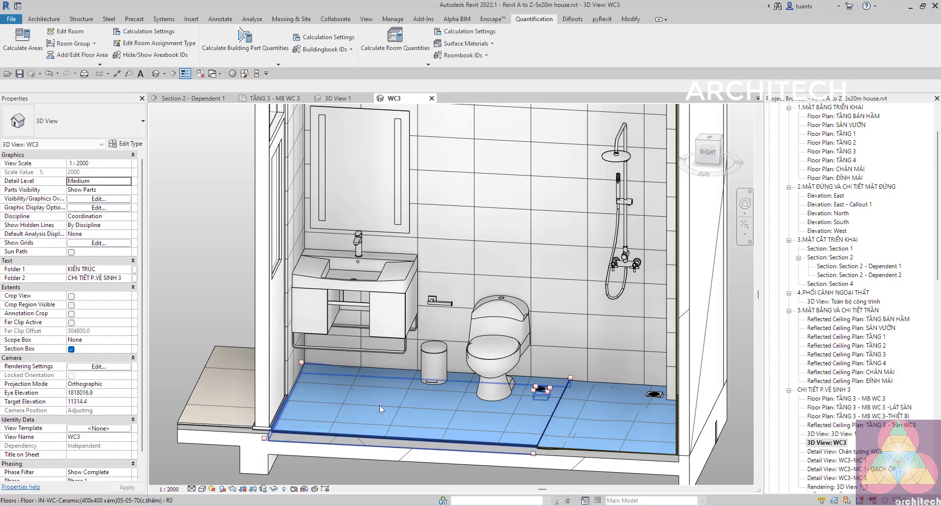
{"action": "scroll", "coordinate": [416, 382], "scroll_direction": "down", "scroll_amount": 2}
{"action": "scroll", "coordinate": [501, 335], "scroll_direction": "down", "scroll_amount": 2}
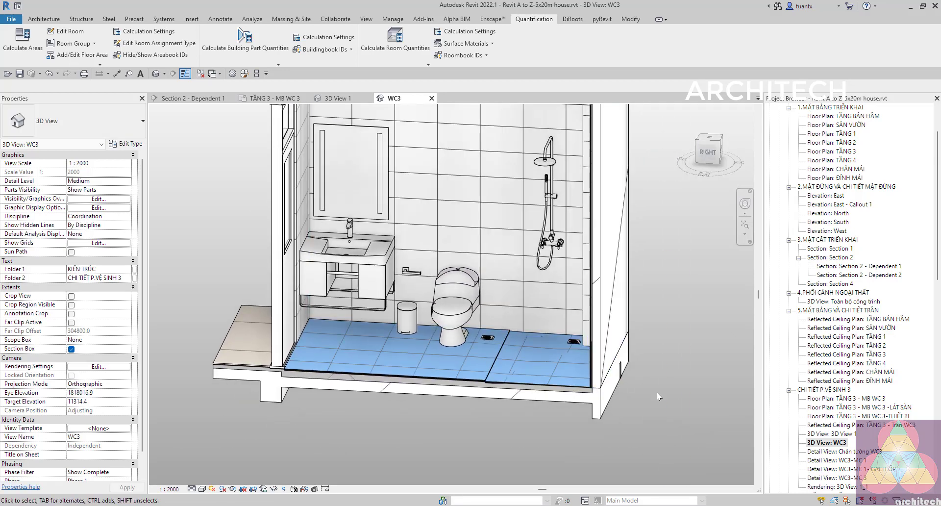
{"action": "mouse_move", "coordinate": [501, 335]}
{"action": "middle_mouse_down", "text": "shift"}
{"action": "mouse_move", "coordinate": [723, 412]}
{"action": "mouse_move", "coordinate": [515, 411]}
{"action": "mouse_move", "coordinate": [490, 402]}
{"action": "mouse_move", "coordinate": [539, 407]}
{"action": "middle_mouse_up", "text": "shift"}
{"action": "scroll", "coordinate": [539, 416], "scroll_direction": "up", "scroll_amount": 2}
{"action": "scroll", "coordinate": [553, 427], "scroll_direction": "up", "scroll_amount": 1}
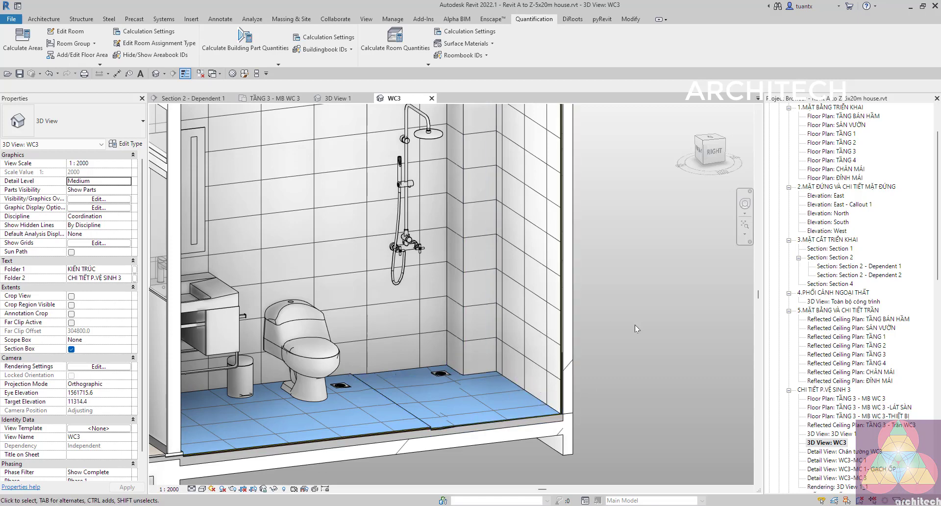
{"action": "scroll", "coordinate": [634, 324], "scroll_direction": "down", "scroll_amount": 1}
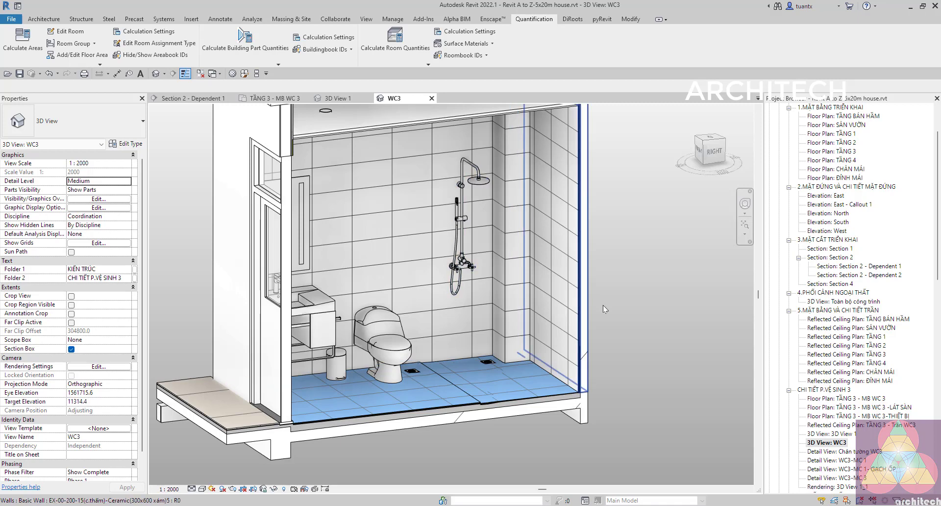
{"action": "scroll", "coordinate": [579, 280], "scroll_direction": "down", "scroll_amount": 1}
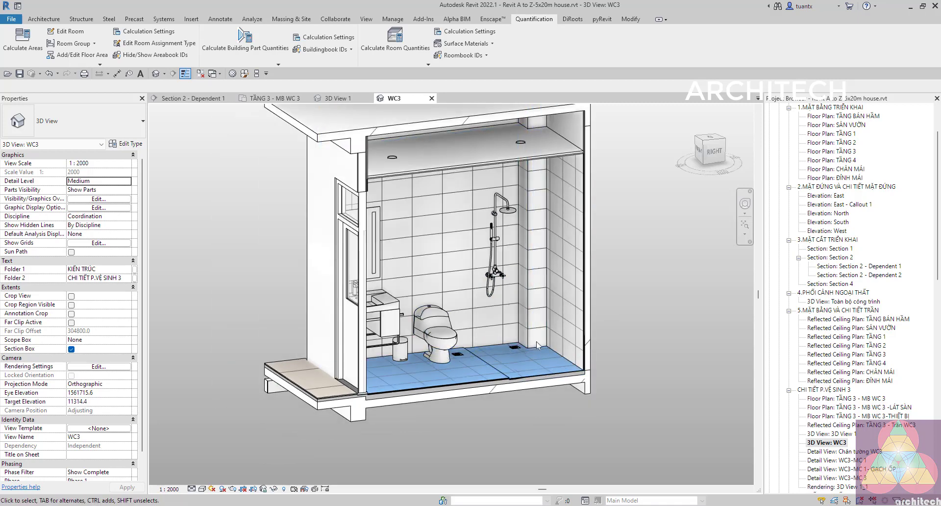
{"action": "middle_click_drag", "start_coordinate": [616, 358], "coordinate": [619, 389], "text": "shift"}
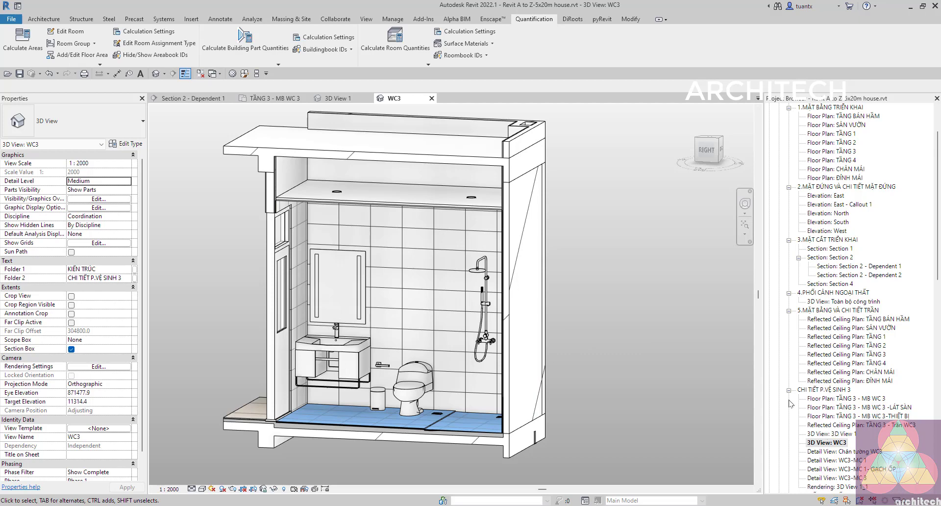
- Open the TẦNG 3 - MB WC 3 floor plan, then the WC3-MC 1 detail view
{"action": "double_click", "coordinate": [844, 403]}
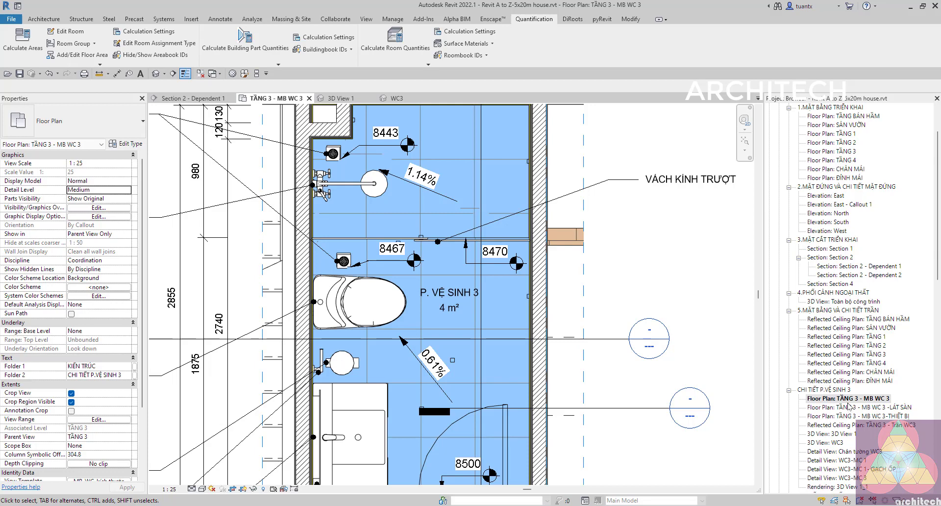
{"action": "left_click", "coordinate": [827, 425]}
{"action": "scroll", "coordinate": [827, 427], "scroll_direction": "down", "scroll_amount": 1}
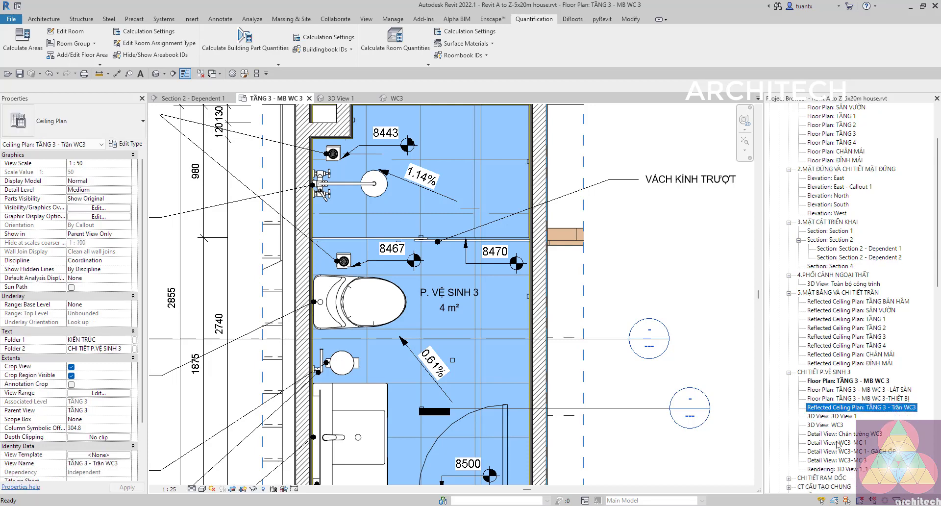
{"action": "double_click", "coordinate": [830, 442]}
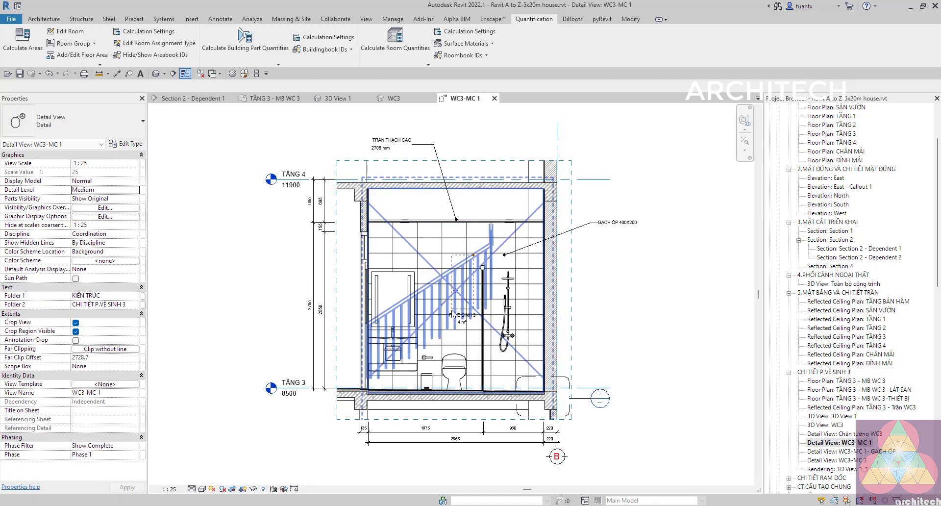
- Window-select in the section and filter the selection down to Rooms only
{"action": "left_click", "coordinate": [478, 258]}
{"action": "left_click", "coordinate": [383, 49]}
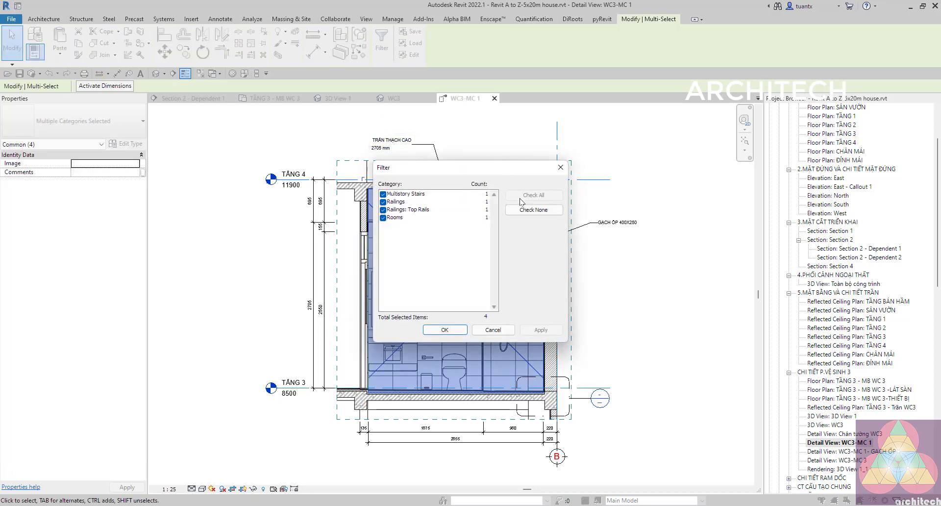
{"action": "left_click", "coordinate": [522, 209]}
{"action": "left_click", "coordinate": [384, 217]}
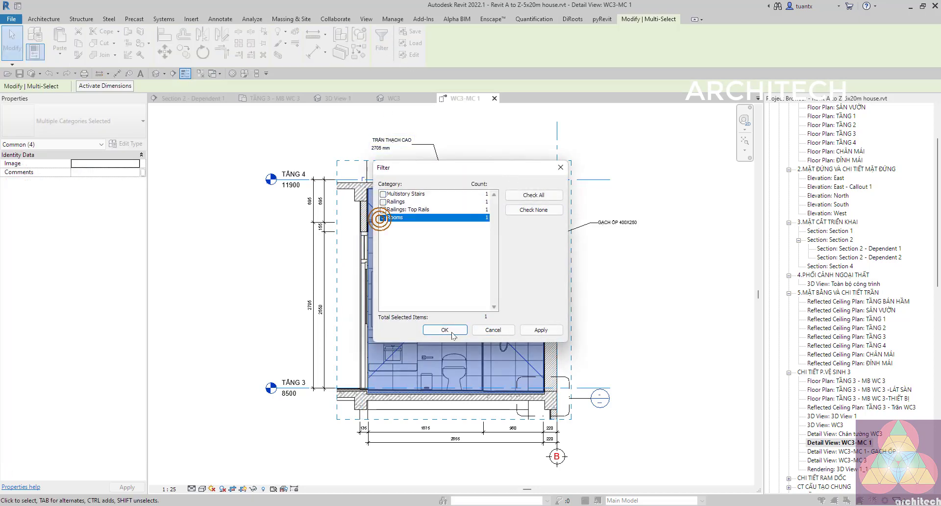
{"action": "left_click", "coordinate": [427, 330]}
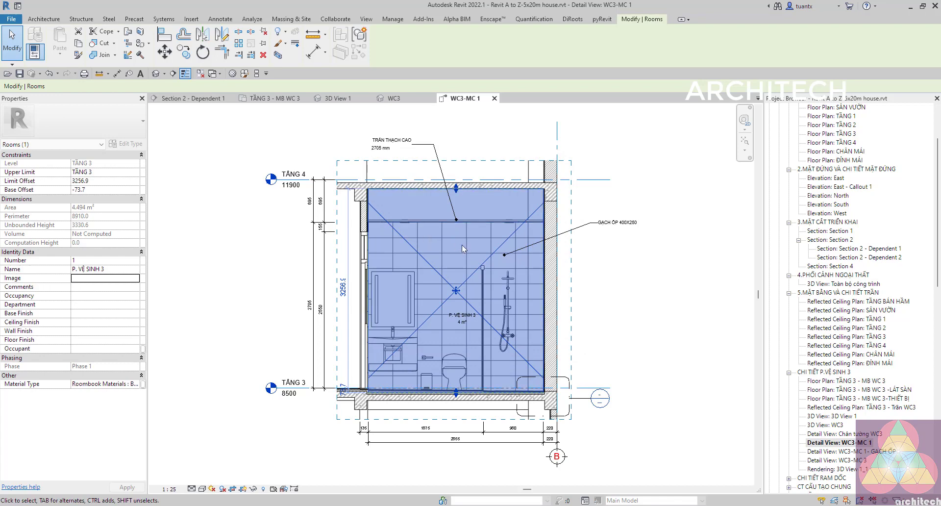
- Try raising the room's lower boundary, then cancel the rejected height change
{"action": "scroll", "coordinate": [441, 323], "scroll_direction": "up", "scroll_amount": 1}
{"action": "scroll", "coordinate": [437, 383], "scroll_direction": "up", "scroll_amount": 2}
{"action": "scroll", "coordinate": [460, 384], "scroll_direction": "up", "scroll_amount": 1}
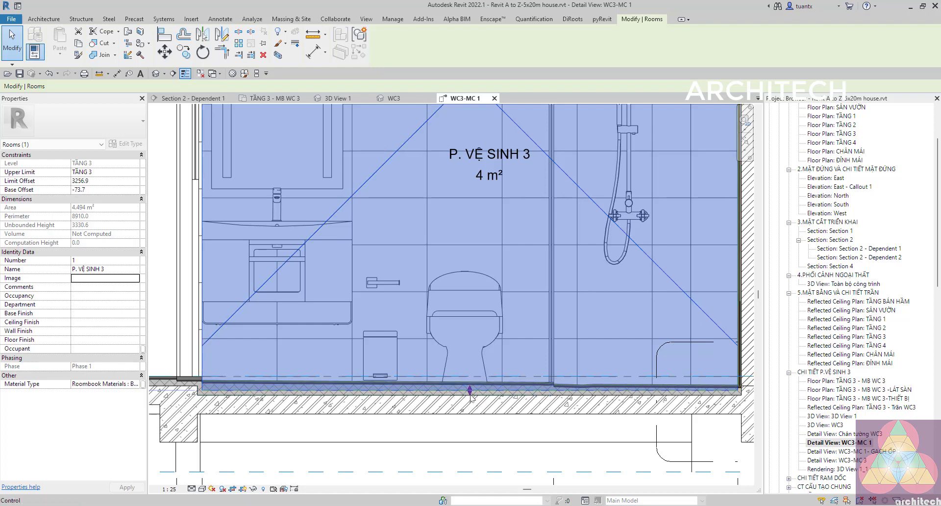
{"action": "left_click_drag", "start_coordinate": [469, 392], "coordinate": [469, 376]}
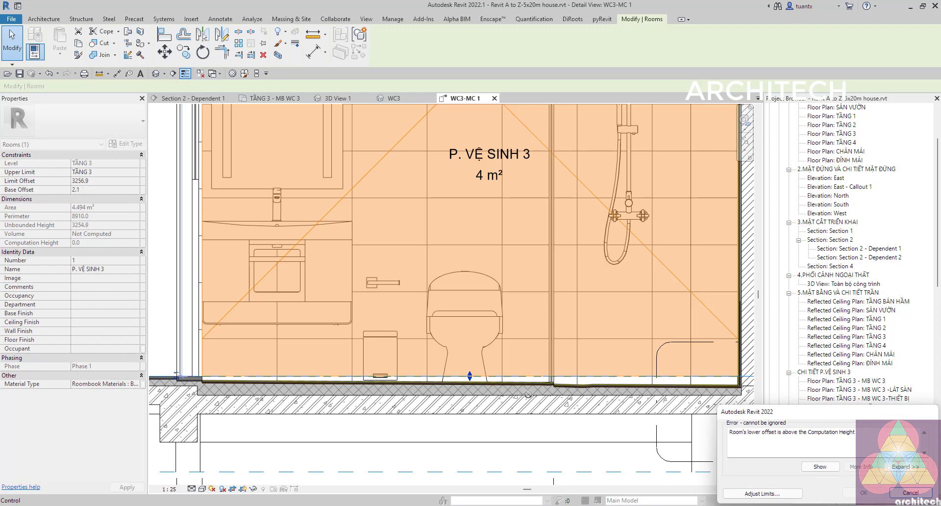
{"action": "left_click", "coordinate": [910, 492]}
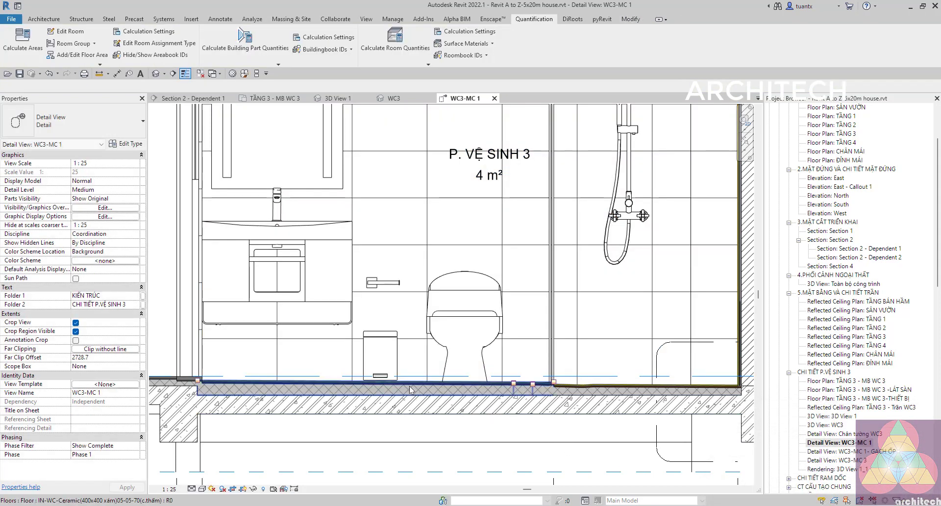
- Select room P. VỆ SINH 3, inspect it, and return to the WC3 3D view
{"action": "left_click", "coordinate": [269, 388]}
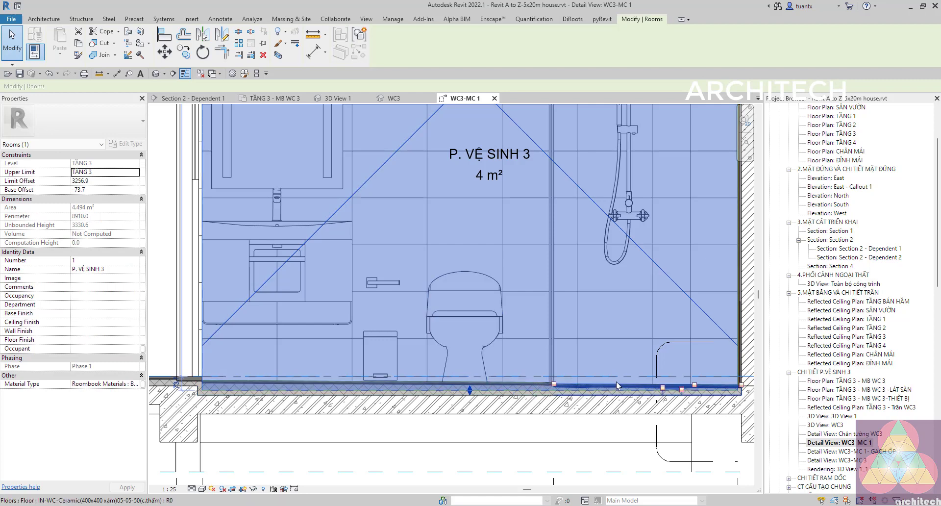
{"action": "scroll", "coordinate": [616, 381], "scroll_direction": "down", "scroll_amount": 3}
{"action": "scroll", "coordinate": [460, 277], "scroll_direction": "up", "scroll_amount": 2}
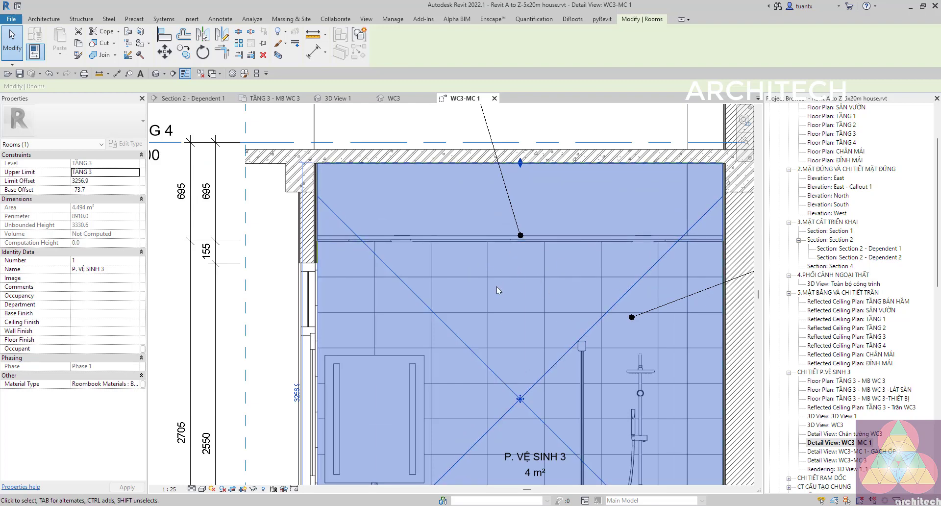
{"action": "scroll", "coordinate": [535, 308], "scroll_direction": "down", "scroll_amount": 2}
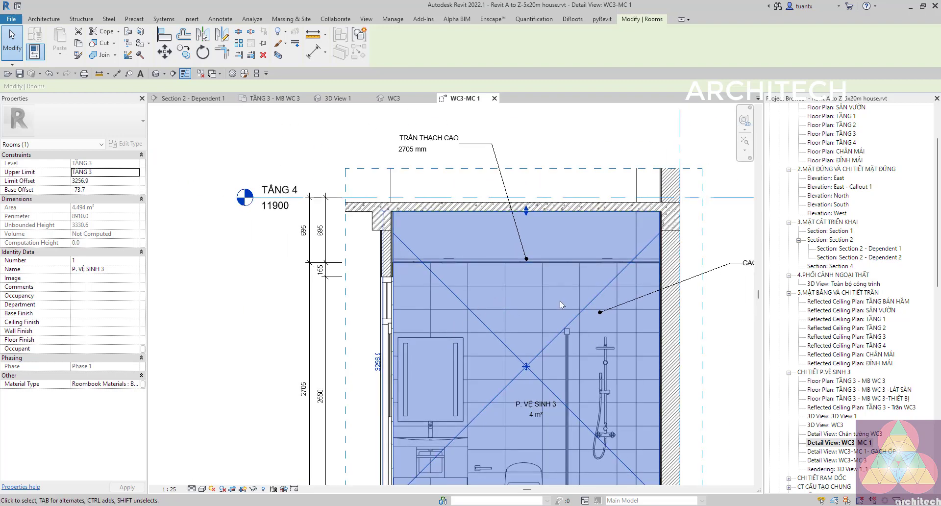
{"action": "scroll", "coordinate": [676, 216], "scroll_direction": "up", "scroll_amount": 3}
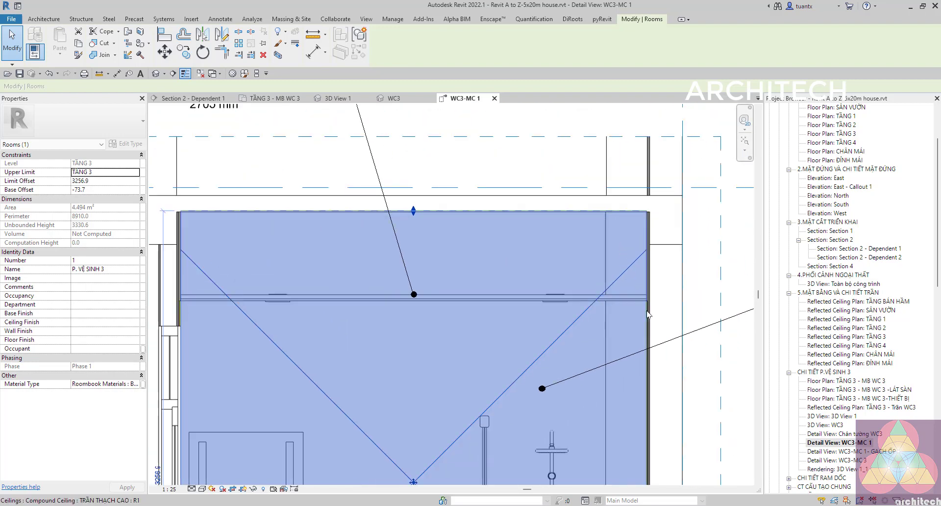
{"action": "scroll", "coordinate": [647, 314], "scroll_direction": "down", "scroll_amount": 1}
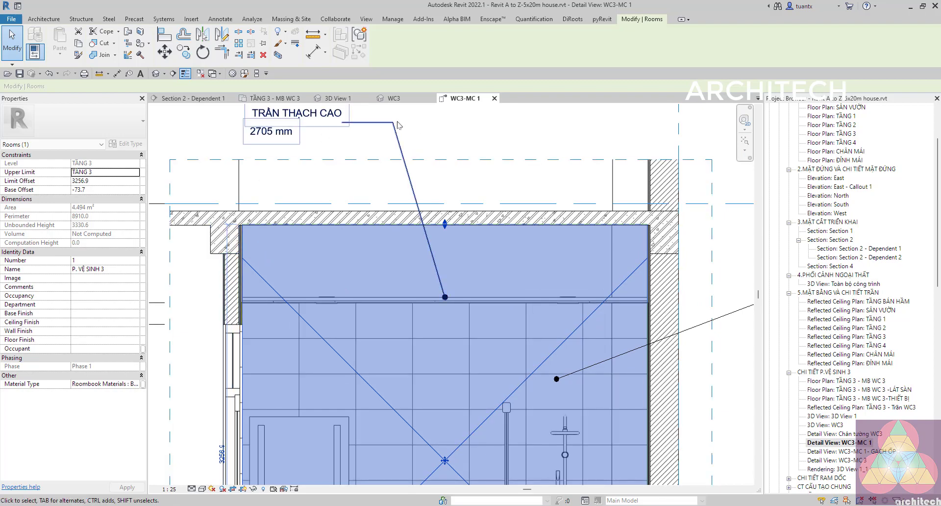
{"action": "left_click", "coordinate": [393, 98]}
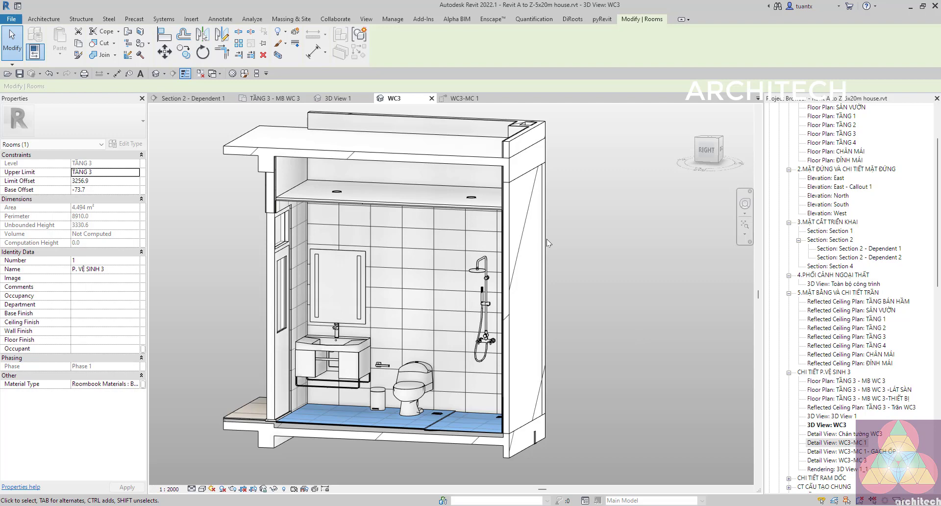
- Show the Quantification ribbon tab and the hidden system tray apps
{"action": "left_click", "coordinate": [534, 19]}
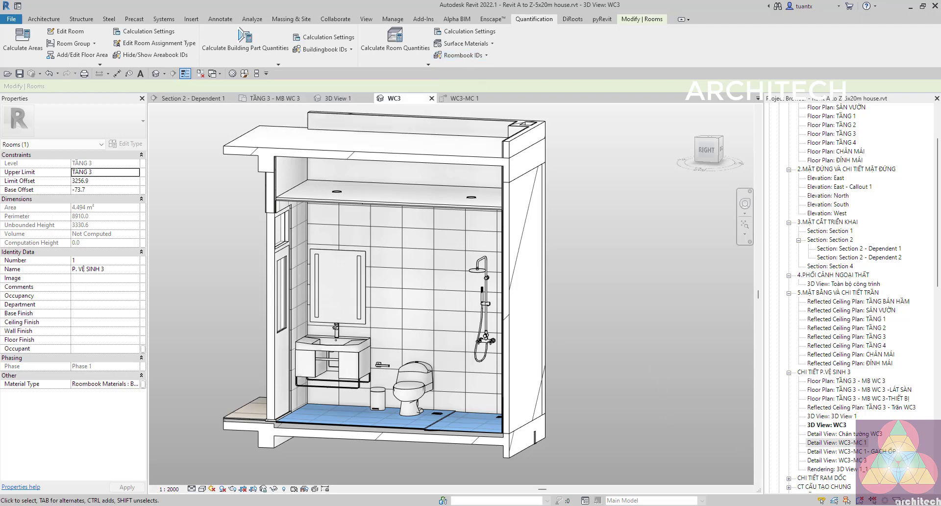
{"action": "left_click", "coordinate": [794, 505]}
- Launch the Autodesk desktop app, browse the Revit products and updates page, then close it
{"action": "left_click", "coordinate": [804, 470]}
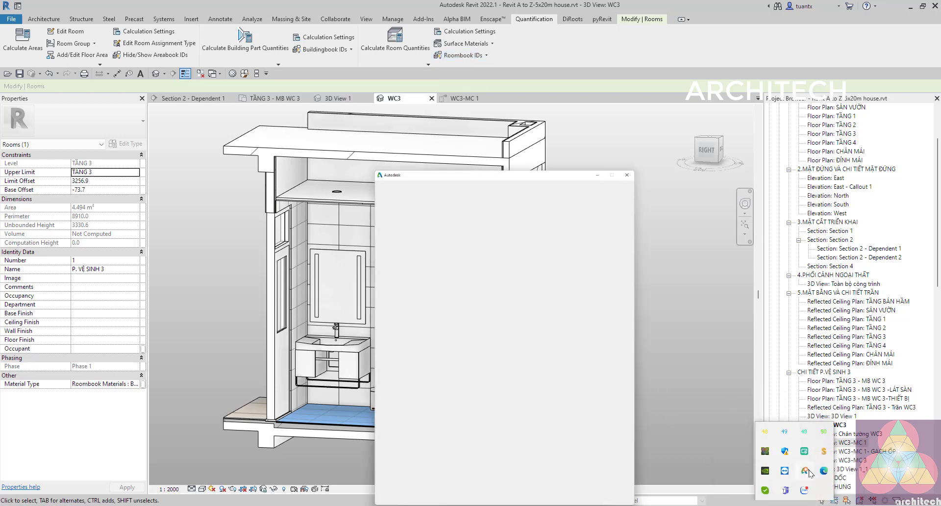
{"action": "left_click_drag", "start_coordinate": [344, 16], "coordinate": [289, 19]}
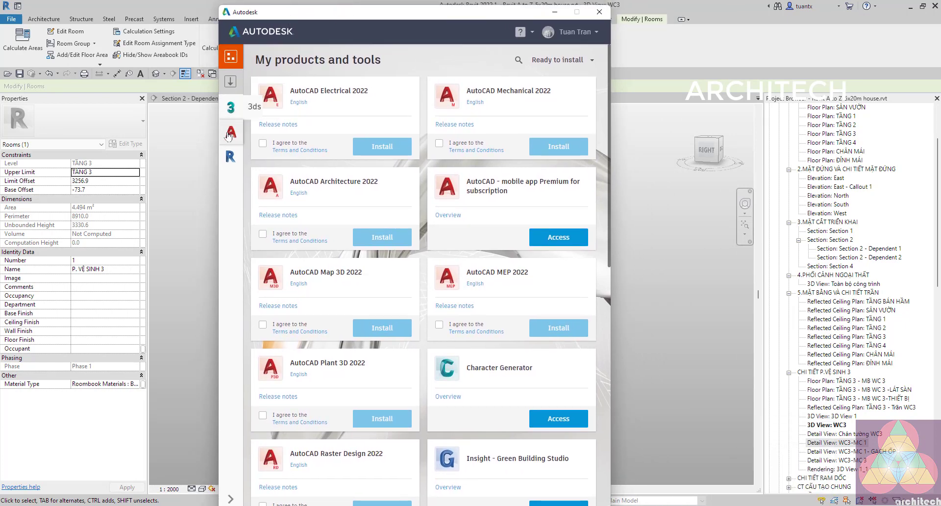
{"action": "left_click", "coordinate": [230, 156]}
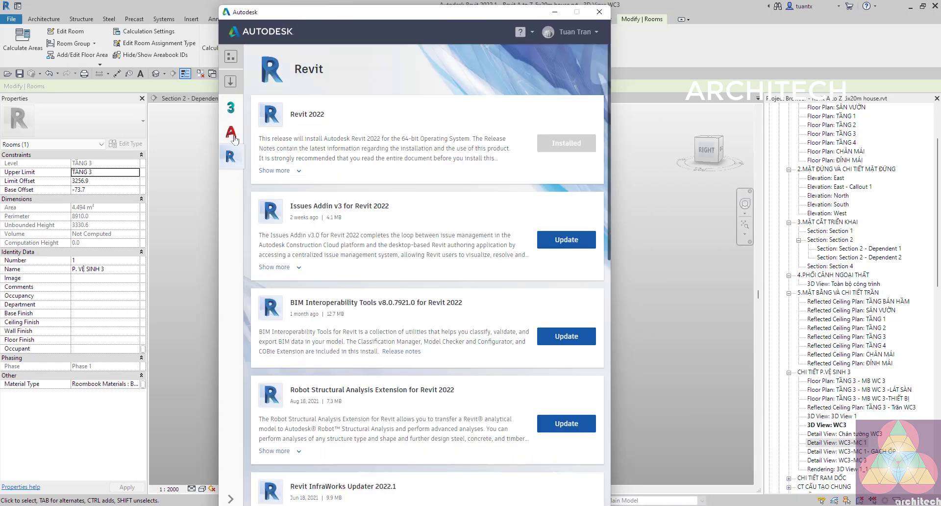
{"action": "scroll", "coordinate": [424, 238], "scroll_direction": "down", "scroll_amount": 5}
{"action": "scroll", "coordinate": [424, 238], "scroll_direction": "down", "scroll_amount": 5}
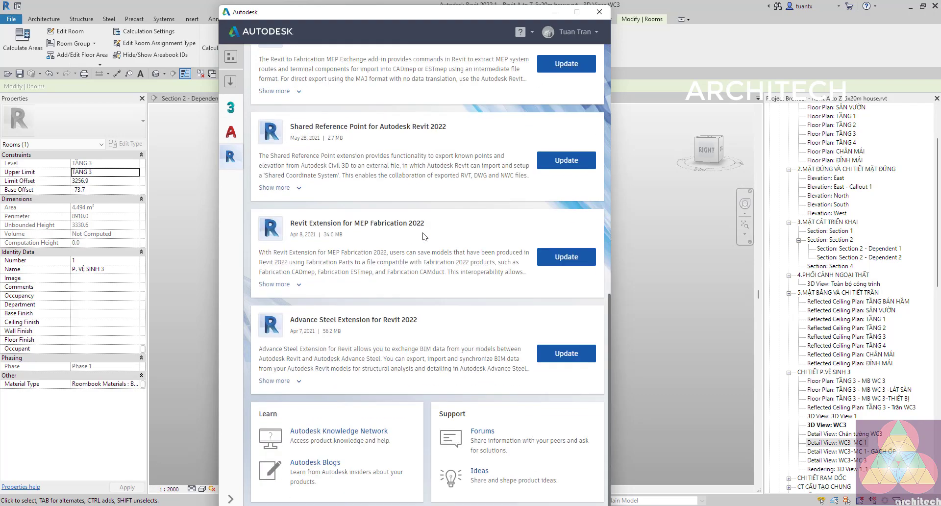
{"action": "scroll", "coordinate": [421, 236], "scroll_direction": "up", "scroll_amount": 5}
{"action": "scroll", "coordinate": [416, 225], "scroll_direction": "up", "scroll_amount": 5}
{"action": "scroll", "coordinate": [404, 206], "scroll_direction": "up", "scroll_amount": 5}
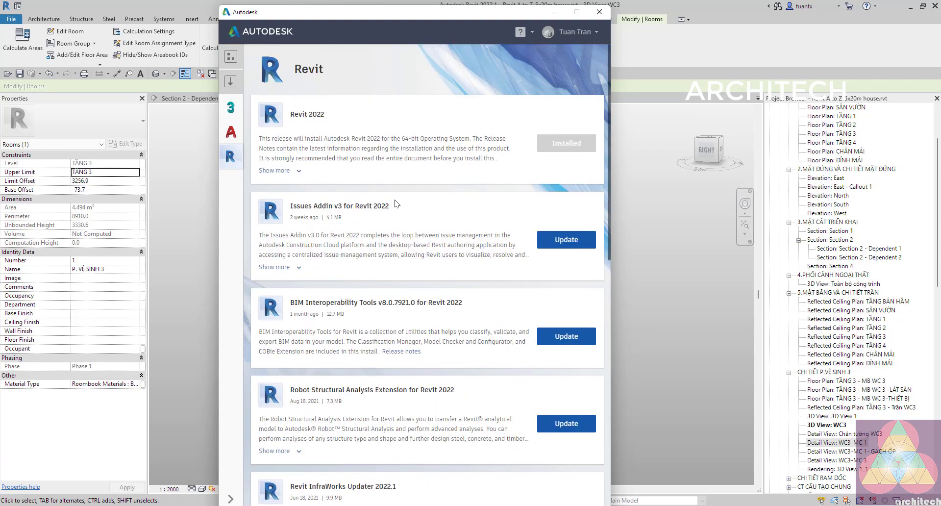
{"action": "scroll", "coordinate": [402, 213], "scroll_direction": "down", "scroll_amount": 15}
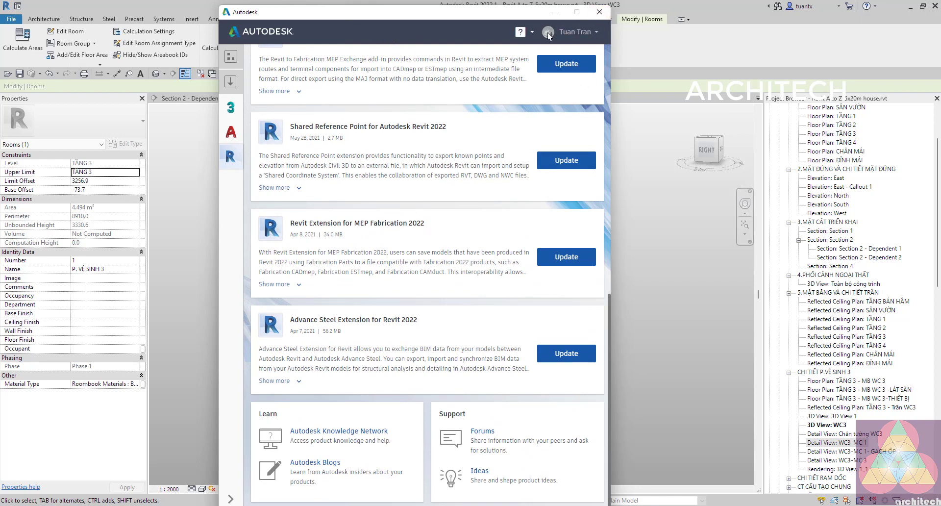
{"action": "left_click", "coordinate": [598, 13]}
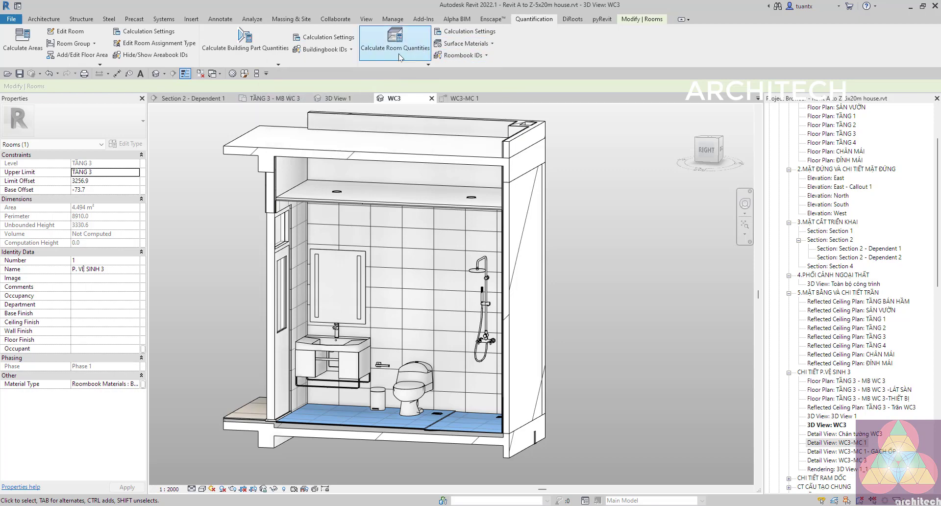
{"action": "left_click", "coordinate": [451, 33]}
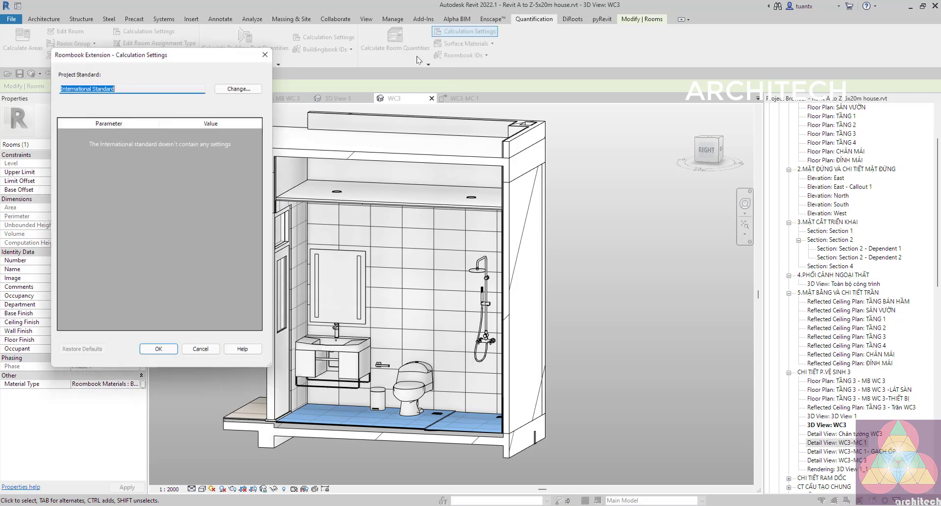
{"action": "left_click_drag", "start_coordinate": [208, 58], "coordinate": [685, 38]}
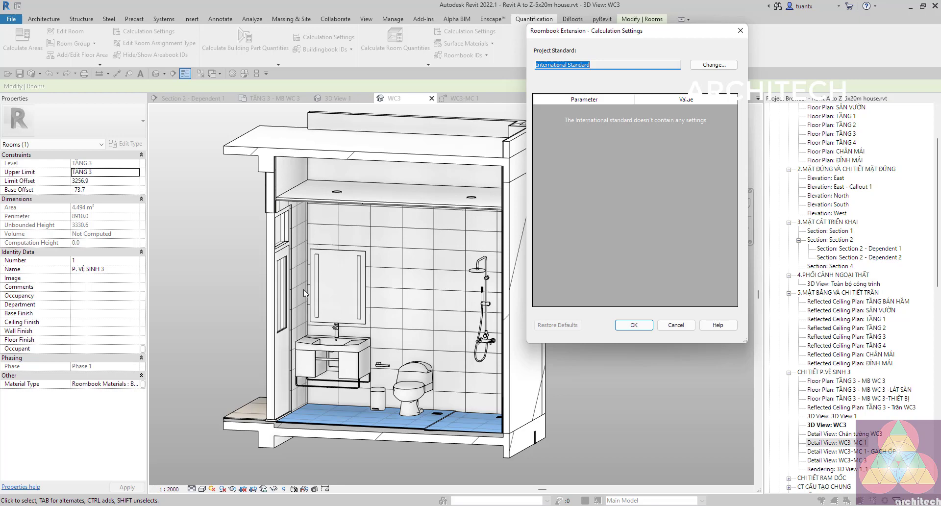
{"action": "left_click", "coordinate": [706, 66]}
{"action": "left_click", "coordinate": [128, 125]}
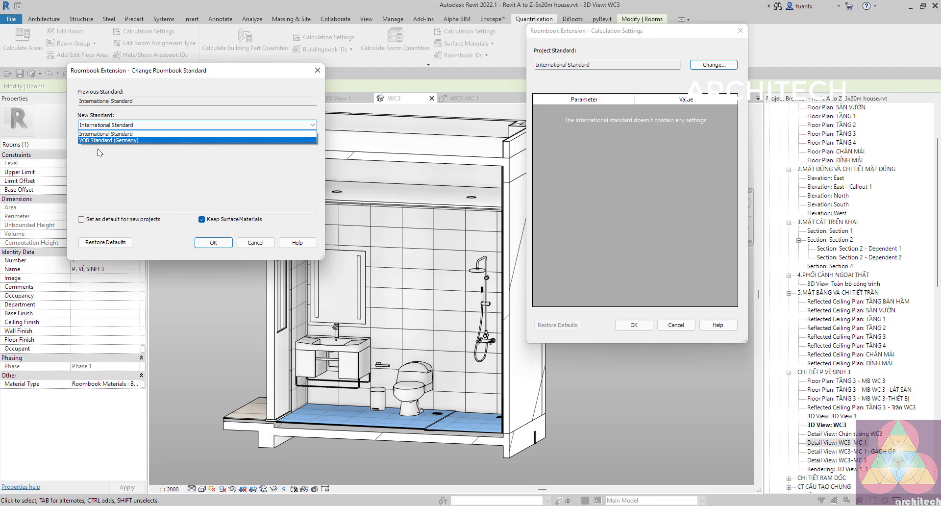
{"action": "left_click", "coordinate": [111, 168]}
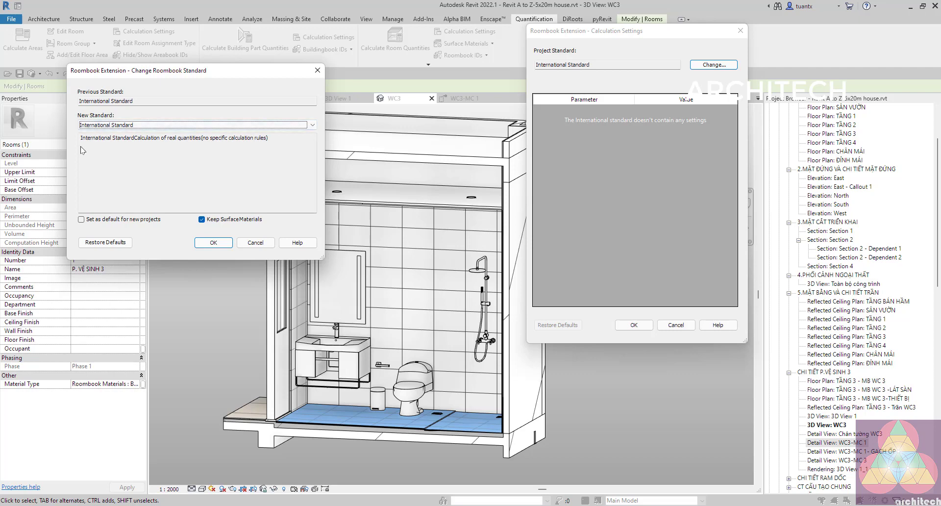
{"action": "left_click", "coordinate": [173, 125]}
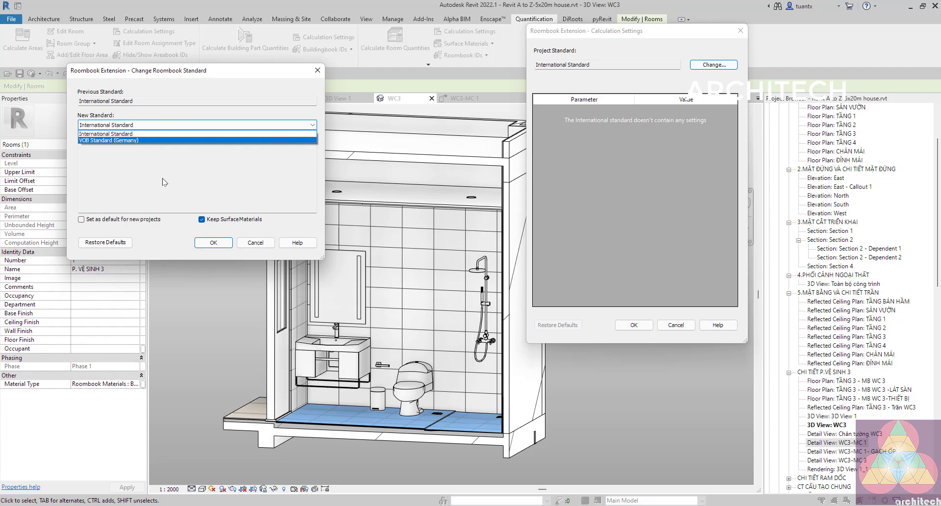
{"action": "left_click", "coordinate": [180, 133]}
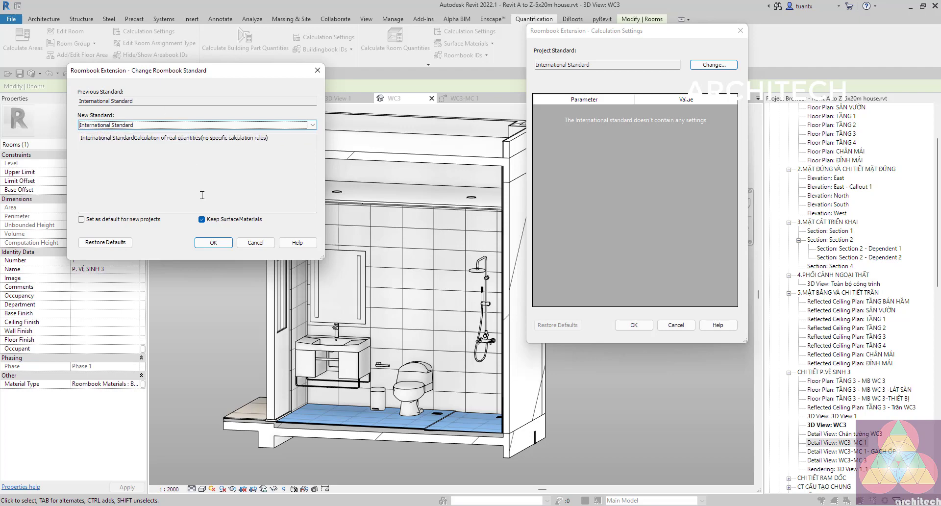
{"action": "left_click", "coordinate": [219, 244]}
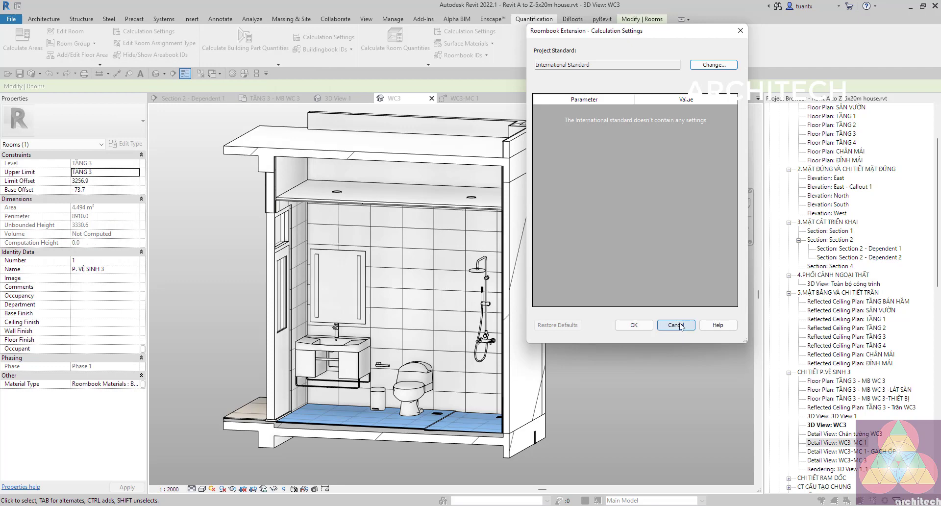
{"action": "left_click", "coordinate": [676, 325]}
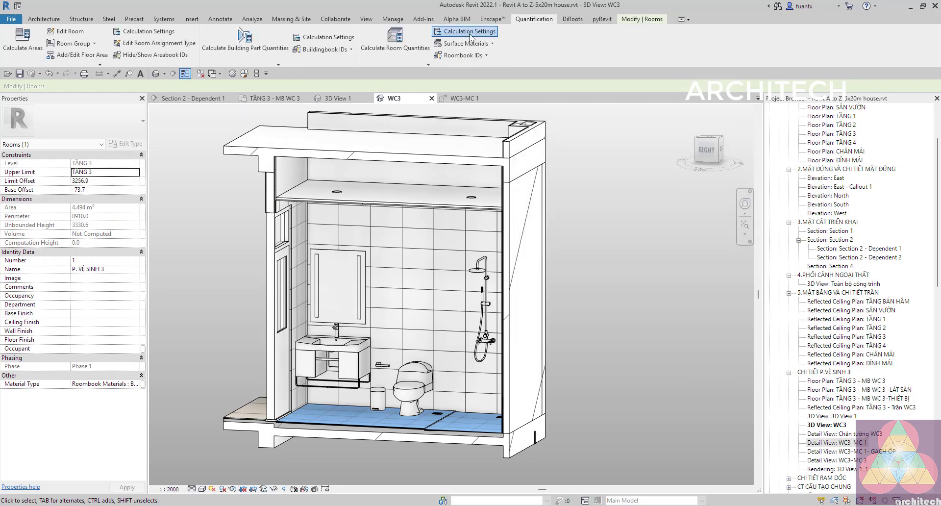
{"action": "left_click", "coordinate": [470, 34]}
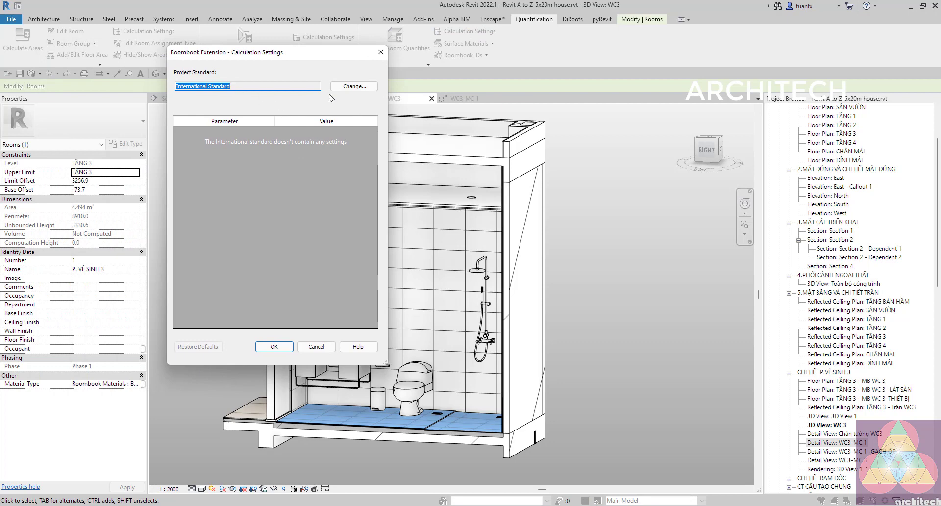
{"action": "left_click", "coordinate": [354, 87]}
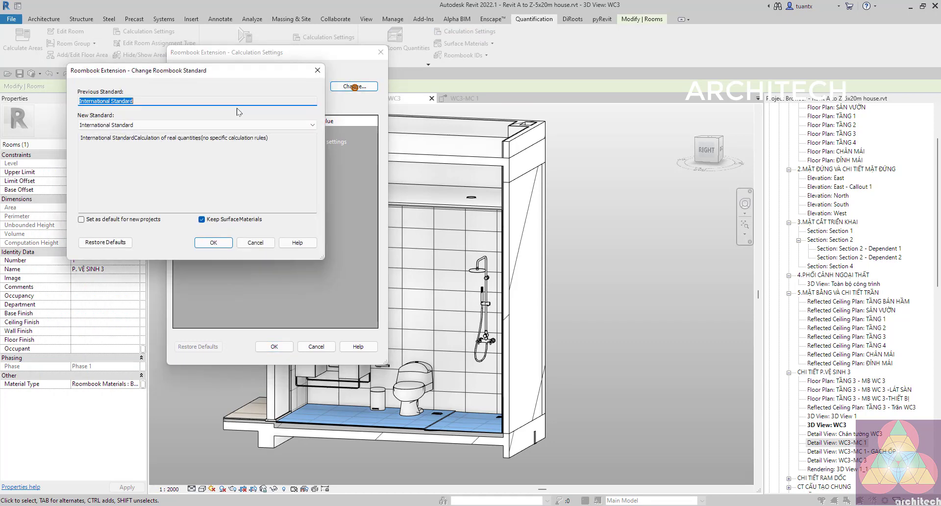
{"action": "left_click", "coordinate": [255, 243]}
{"action": "left_click", "coordinate": [316, 346]}
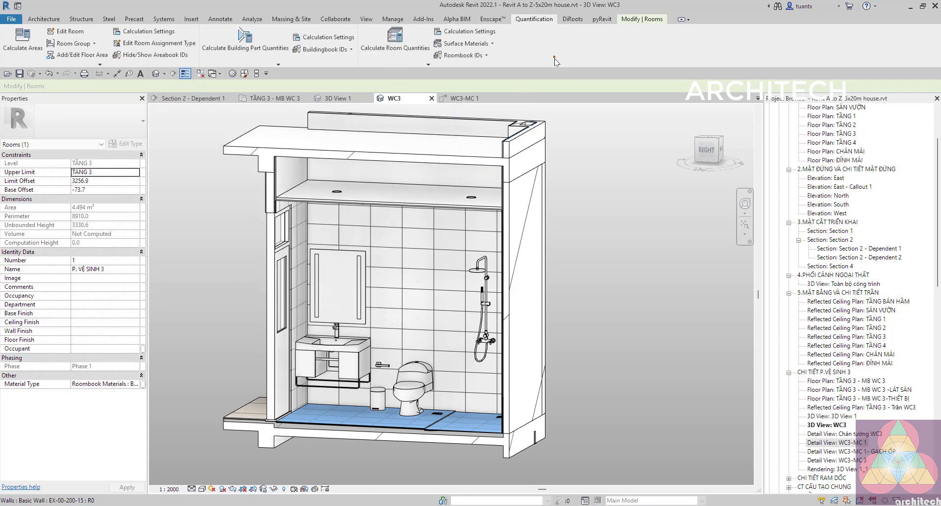
- Open Apply Surface Materials to Rooms and review the material type list, leaving <By Element>
{"action": "left_click", "coordinate": [481, 45]}
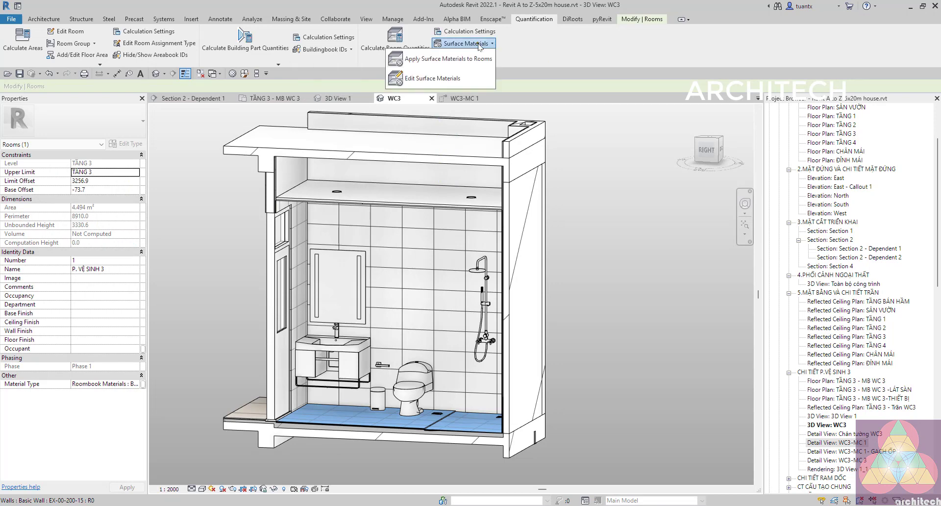
{"action": "left_click", "coordinate": [433, 62]}
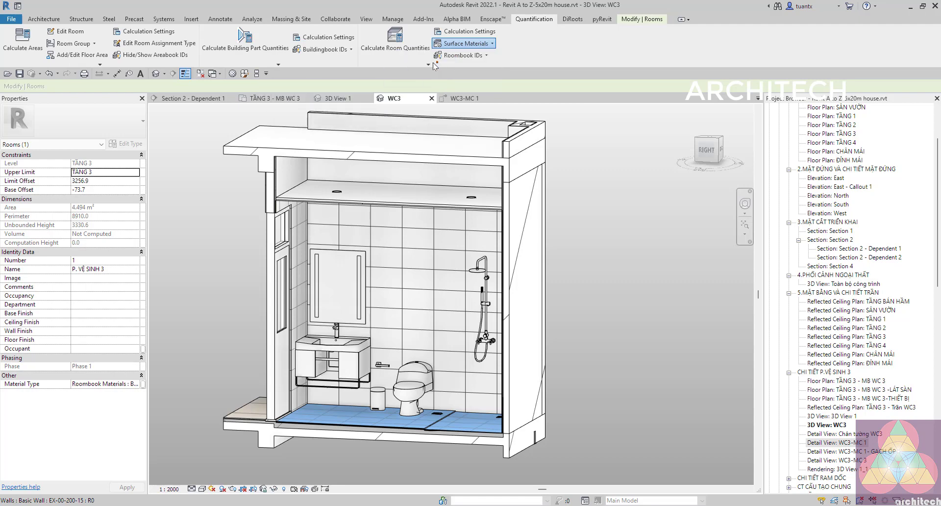
{"action": "left_click_drag", "start_coordinate": [322, 84], "coordinate": [544, 85]}
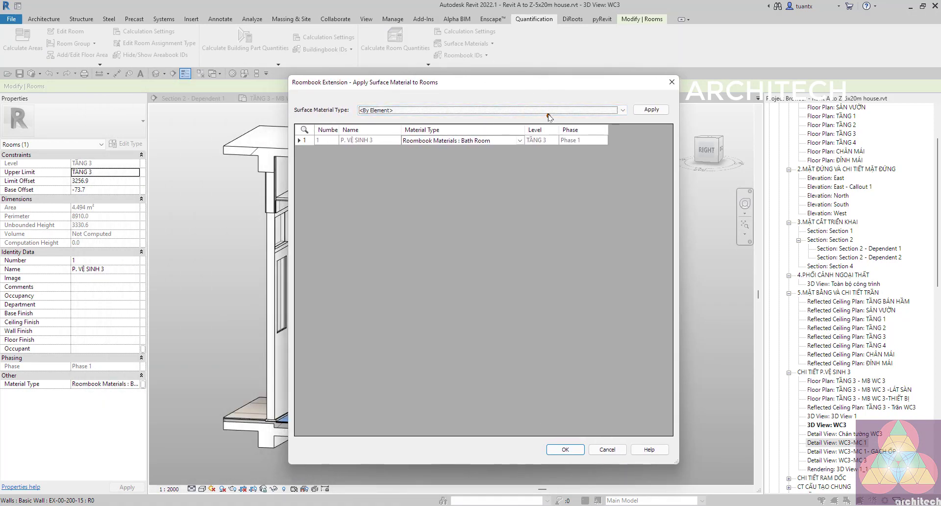
{"action": "left_click", "coordinate": [567, 114]}
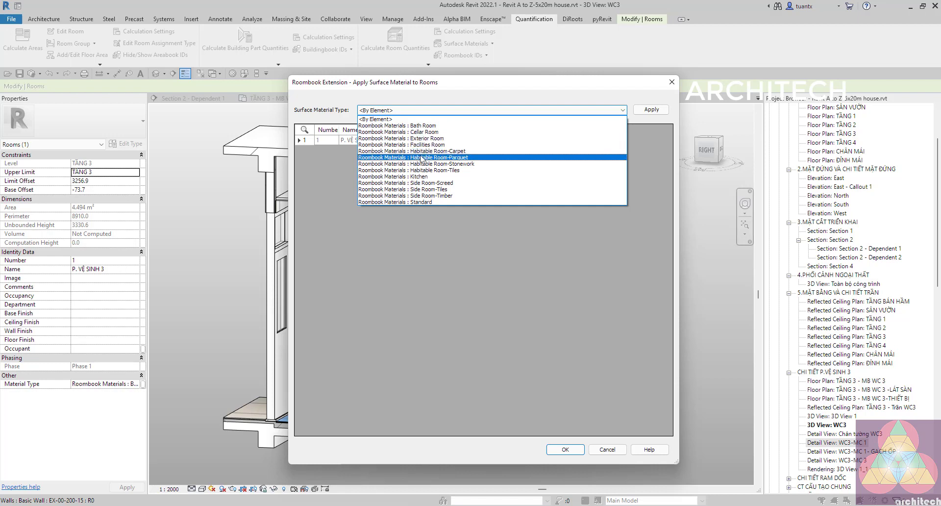
{"action": "left_click", "coordinate": [444, 216]}
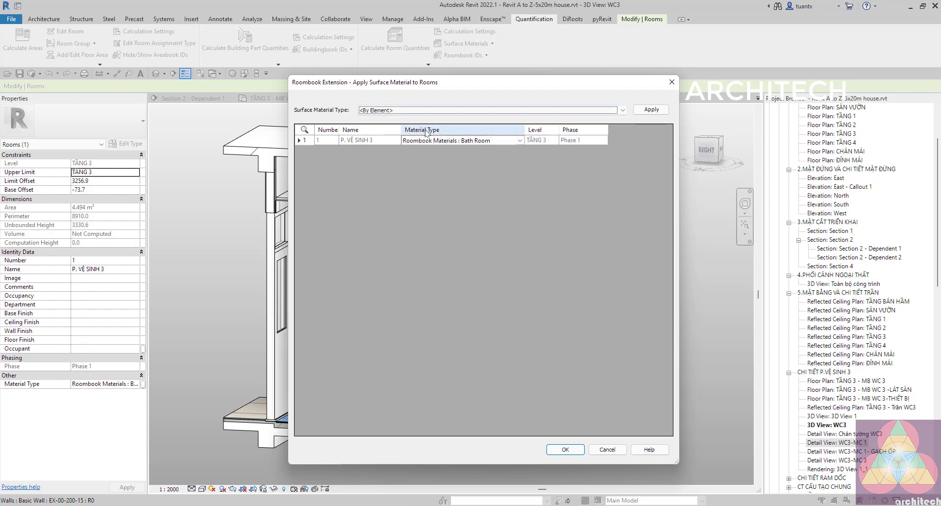
{"action": "left_click", "coordinate": [433, 186]}
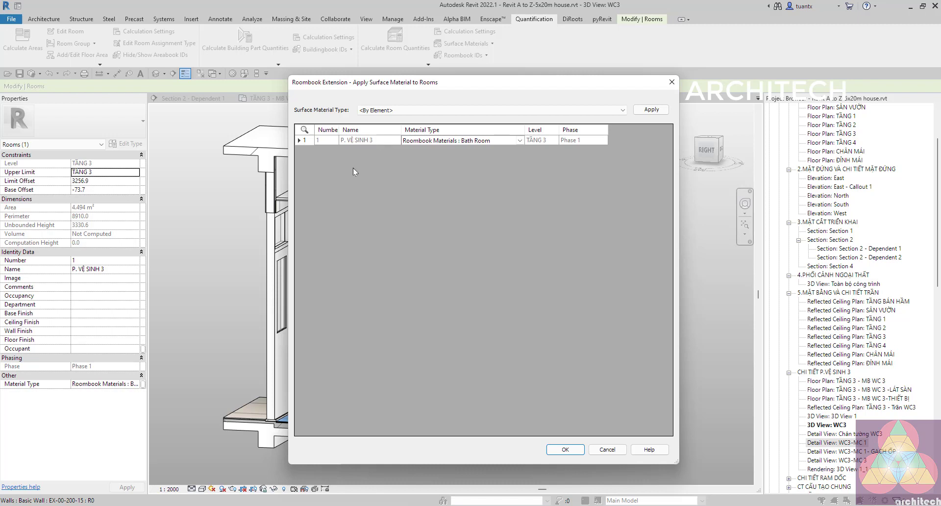
- Set P. VỆ SINH 3's surface material type to <By Element> and confirm with OK
{"action": "left_click", "coordinate": [519, 140]}
{"action": "left_click", "coordinate": [519, 139]}
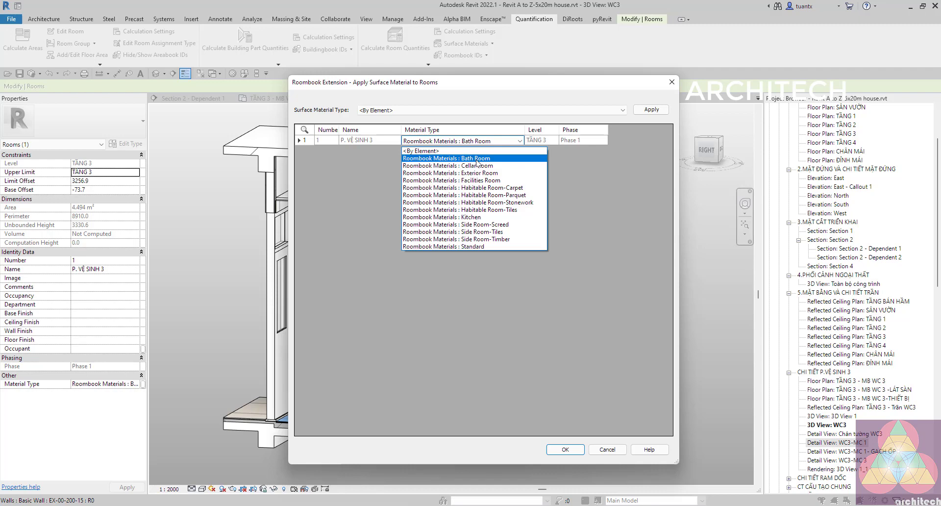
{"action": "left_click", "coordinate": [439, 152]}
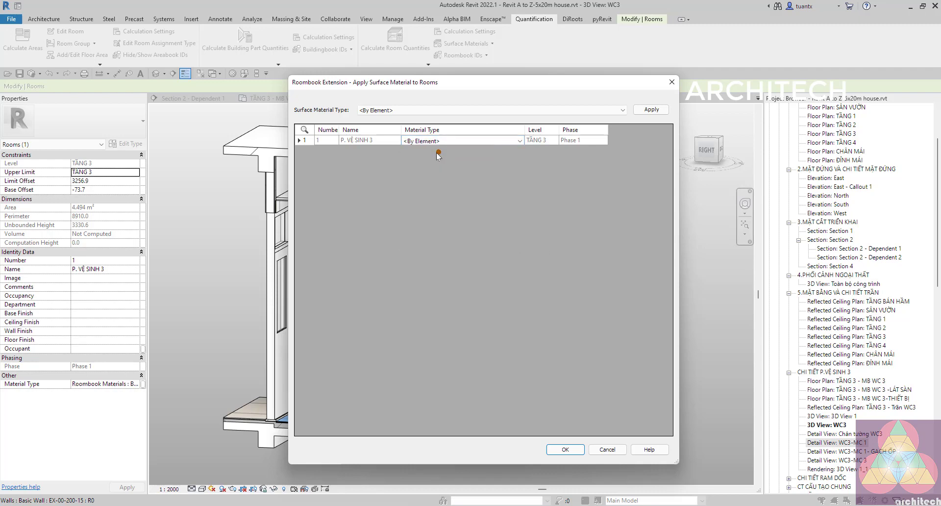
{"action": "left_click_drag", "start_coordinate": [463, 82], "coordinate": [660, 78]}
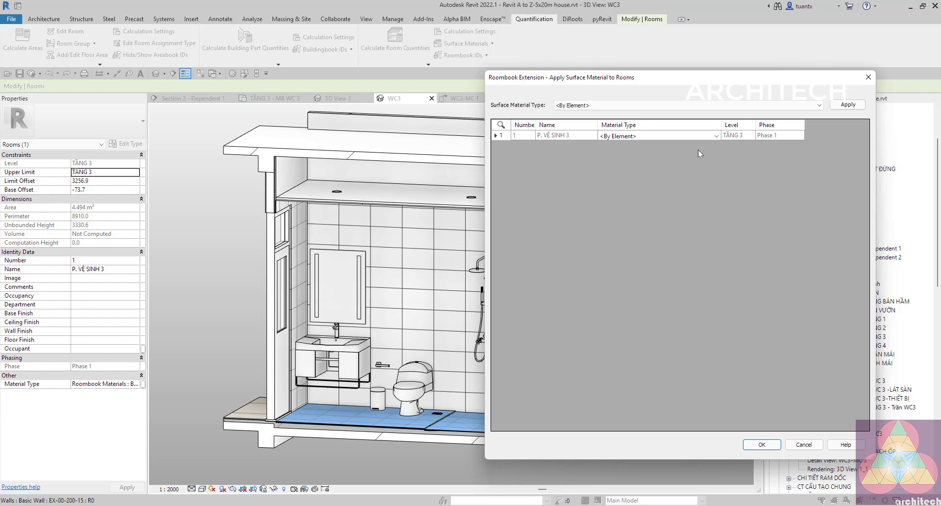
{"action": "left_click", "coordinate": [697, 136]}
{"action": "left_click", "coordinate": [696, 135]}
{"action": "left_click", "coordinate": [697, 135]}
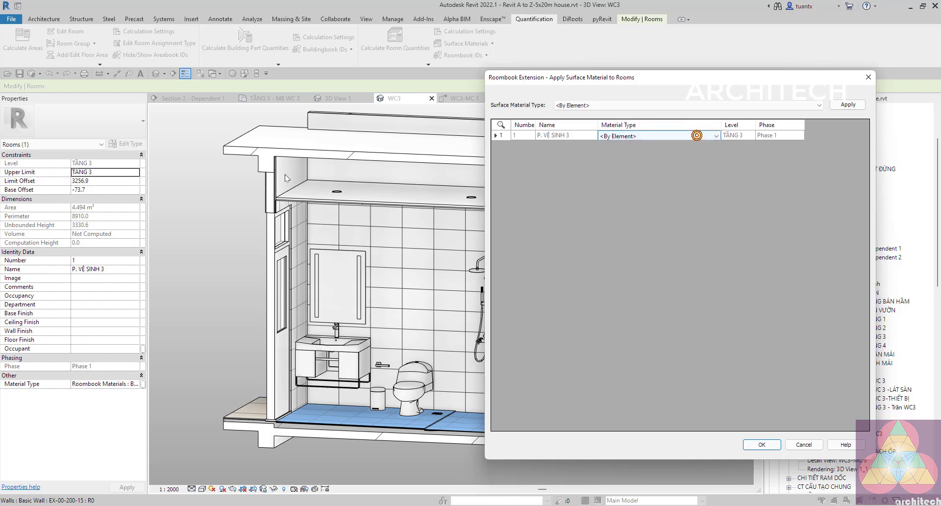
{"action": "left_click", "coordinate": [803, 445]}
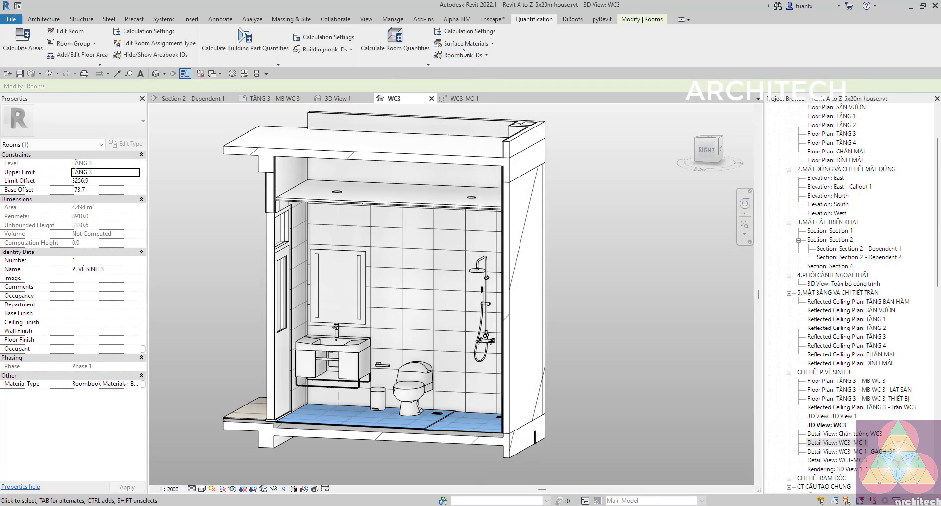
- Open Edit Surface Material Type for the Bath Room type and select the Wall Surface source
{"action": "left_click", "coordinate": [464, 45]}
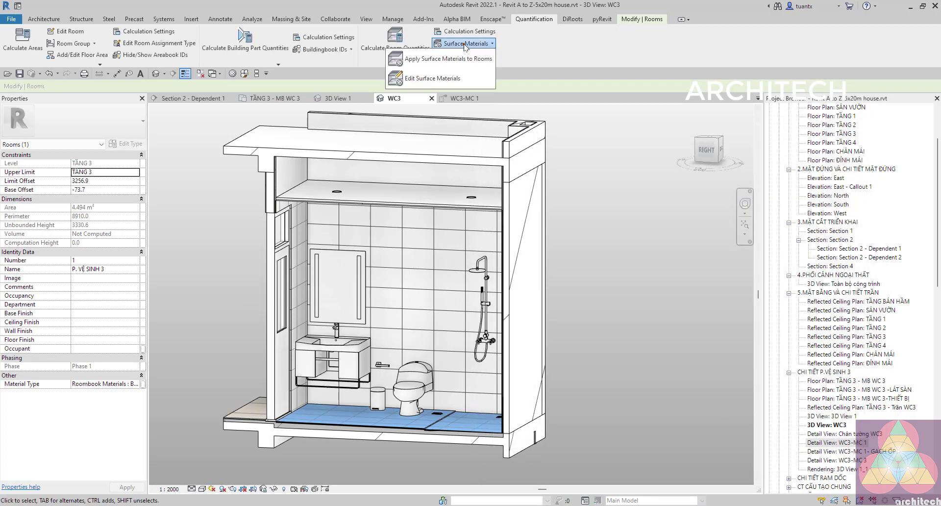
{"action": "left_click", "coordinate": [433, 79]}
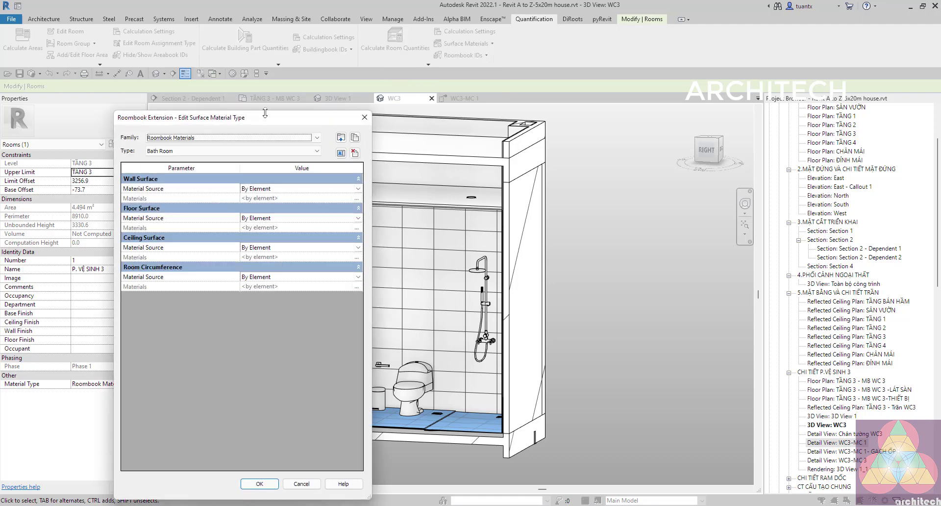
{"action": "mouse_move", "coordinate": [264, 113]}
{"action": "left_mouse_down"}
{"action": "mouse_move", "coordinate": [509, 116]}
{"action": "mouse_move", "coordinate": [608, 83]}
{"action": "left_mouse_up"}
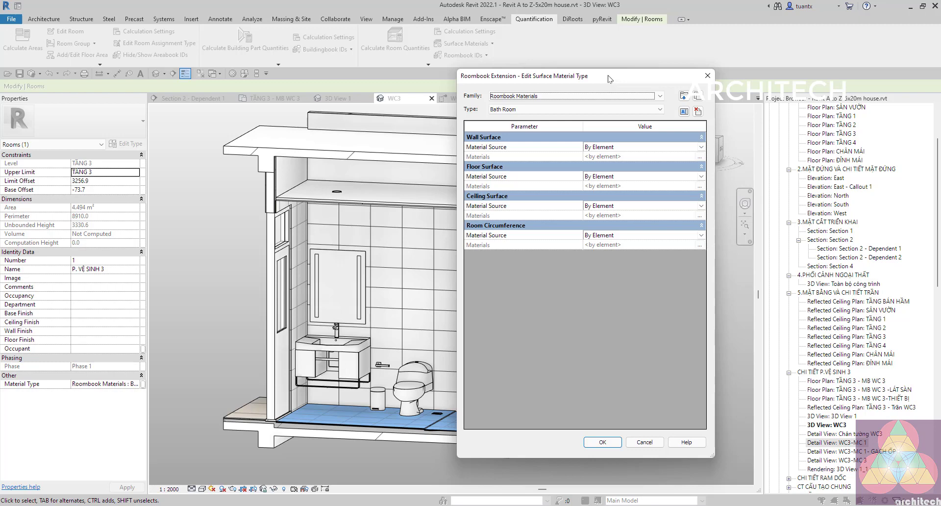
{"action": "left_click", "coordinate": [562, 110]}
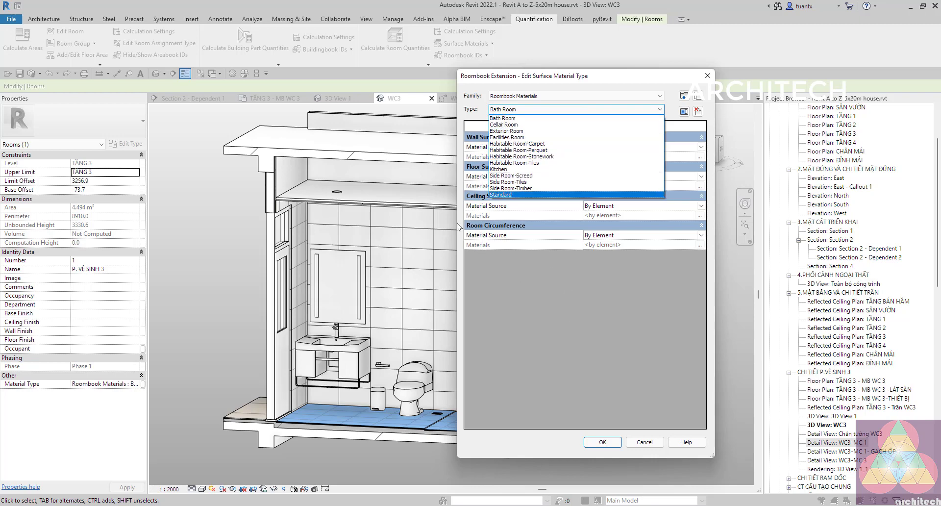
{"action": "left_click", "coordinate": [510, 84]}
{"action": "left_click", "coordinate": [537, 109]}
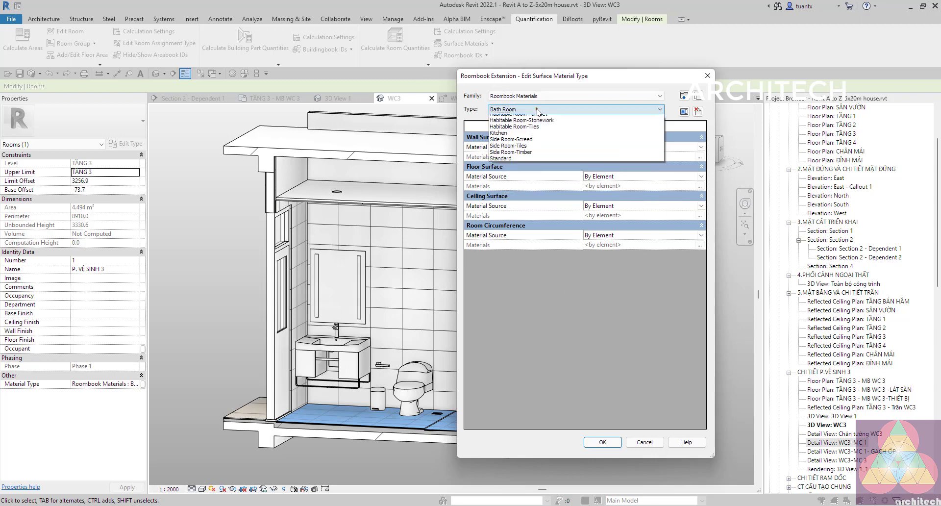
{"action": "left_click", "coordinate": [536, 109]}
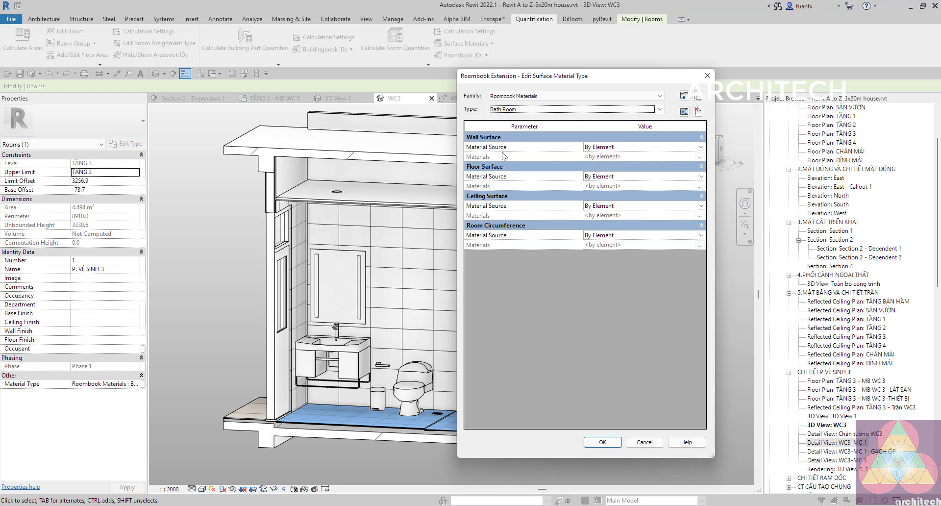
{"action": "left_click", "coordinate": [638, 148]}
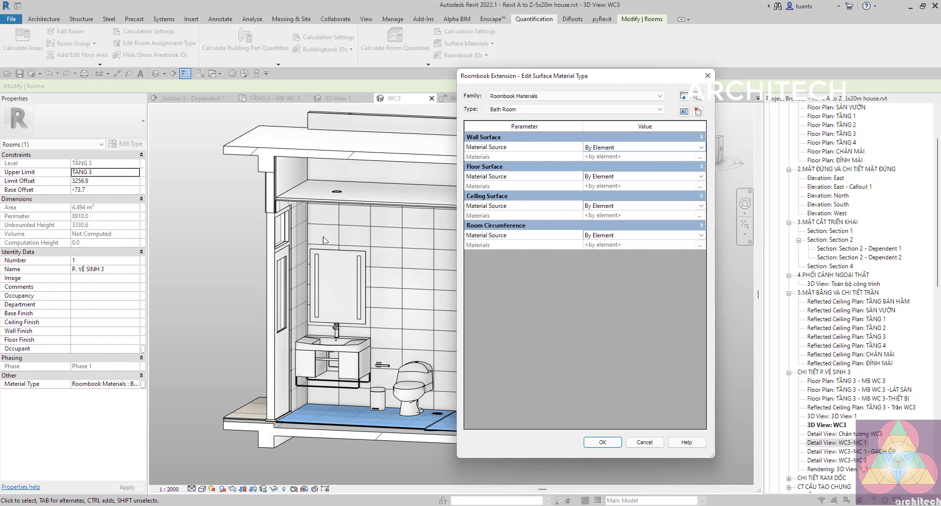
- Switch the Wall Surface material source to Custom and browse the materials list
{"action": "left_click", "coordinate": [677, 147]}
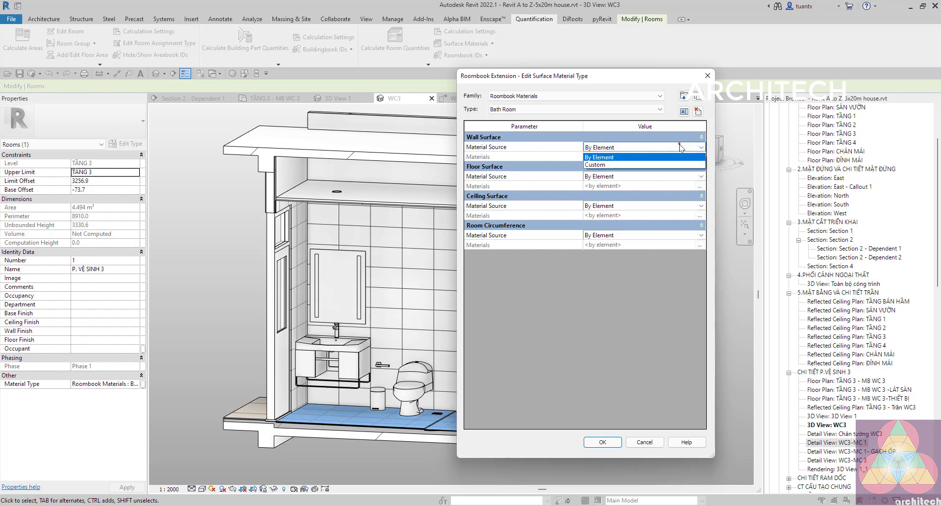
{"action": "left_click", "coordinate": [615, 168]}
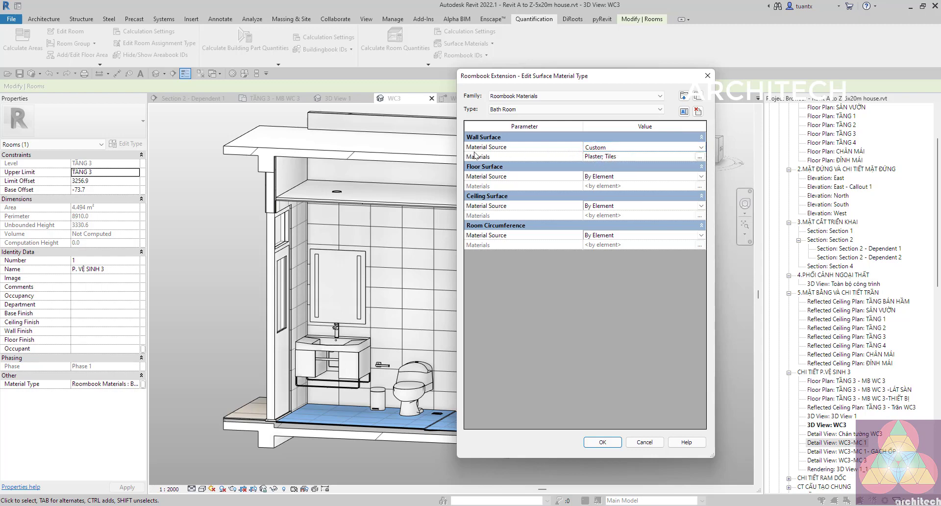
{"action": "left_click", "coordinate": [698, 157]}
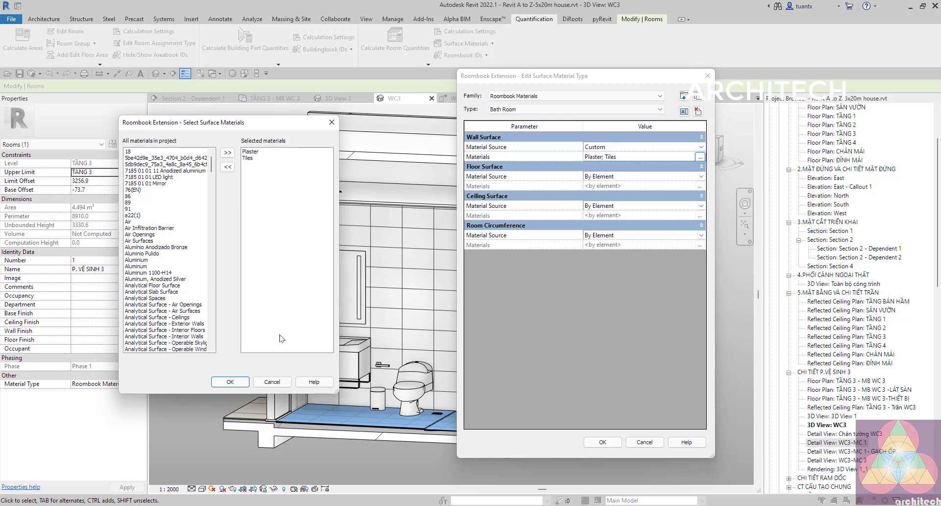
{"action": "left_click", "coordinate": [280, 386]}
- Try the Cabecero Tela 1 wall material, then cancel without changes
{"action": "left_click", "coordinate": [663, 155]}
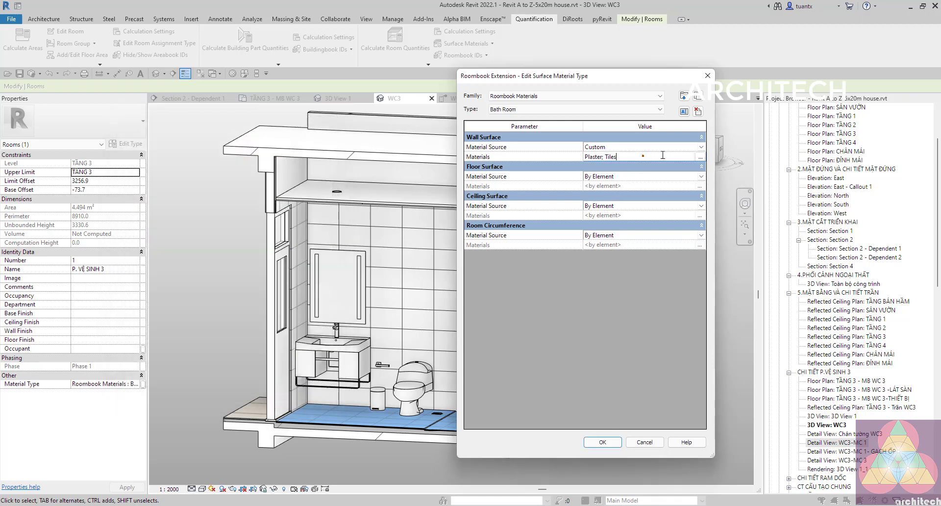
{"action": "left_click", "coordinate": [699, 157]}
{"action": "scroll", "coordinate": [58, 182], "scroll_direction": "down", "scroll_amount": 3}
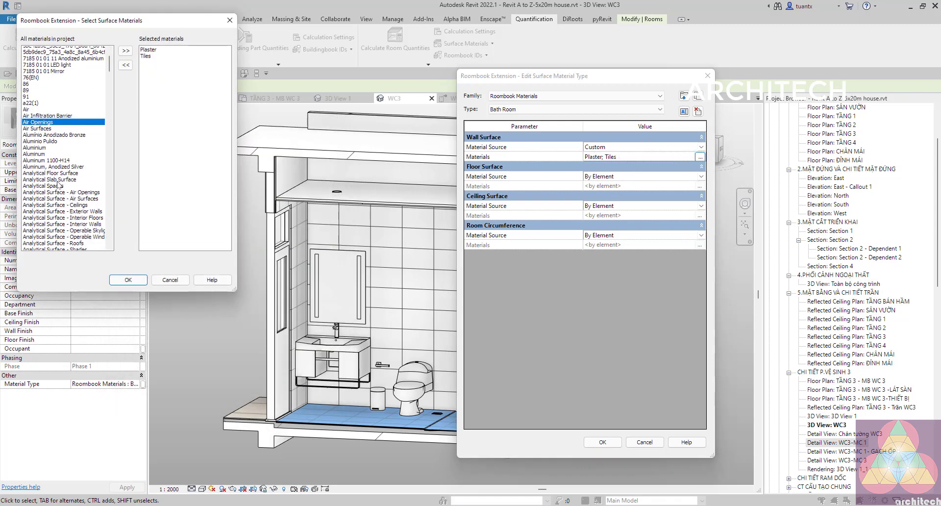
{"action": "scroll", "coordinate": [57, 182], "scroll_direction": "down", "scroll_amount": 3}
{"action": "scroll", "coordinate": [58, 183], "scroll_direction": "down", "scroll_amount": 3}
{"action": "scroll", "coordinate": [57, 182], "scroll_direction": "down", "scroll_amount": 3}
{"action": "left_click", "coordinate": [45, 196]}
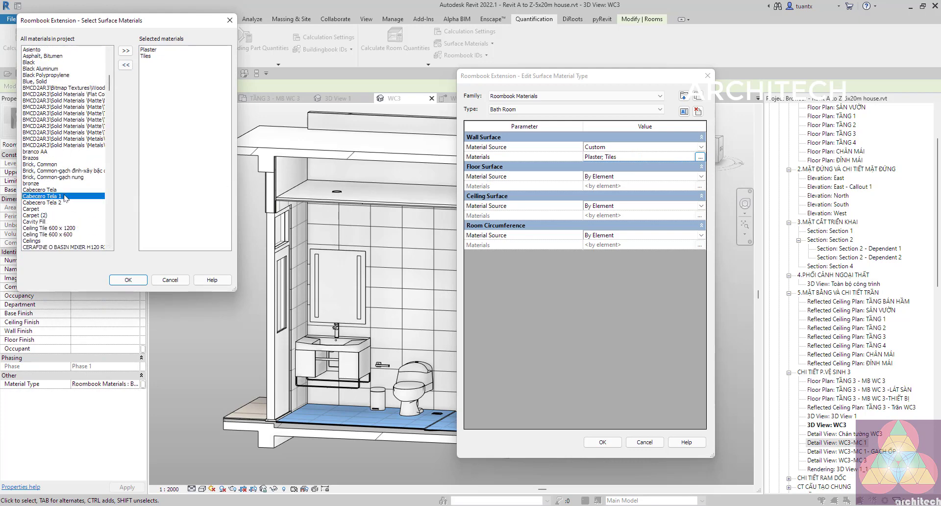
{"action": "scroll", "coordinate": [55, 142], "scroll_direction": "up", "scroll_amount": 4}
{"action": "scroll", "coordinate": [56, 139], "scroll_direction": "up", "scroll_amount": 4}
{"action": "left_click", "coordinate": [170, 280]}
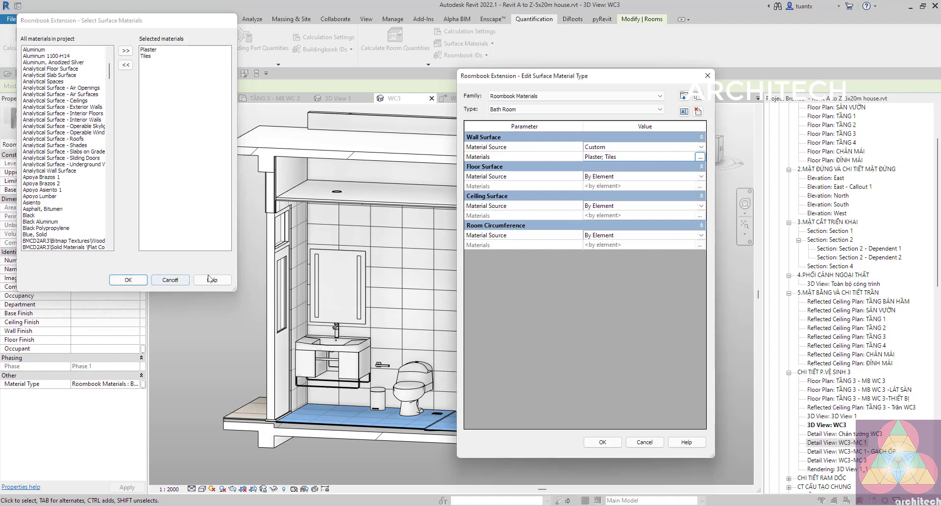
- Revert the wall surface source to By Element and confirm the Bath Room settings
{"action": "left_click", "coordinate": [702, 147]}
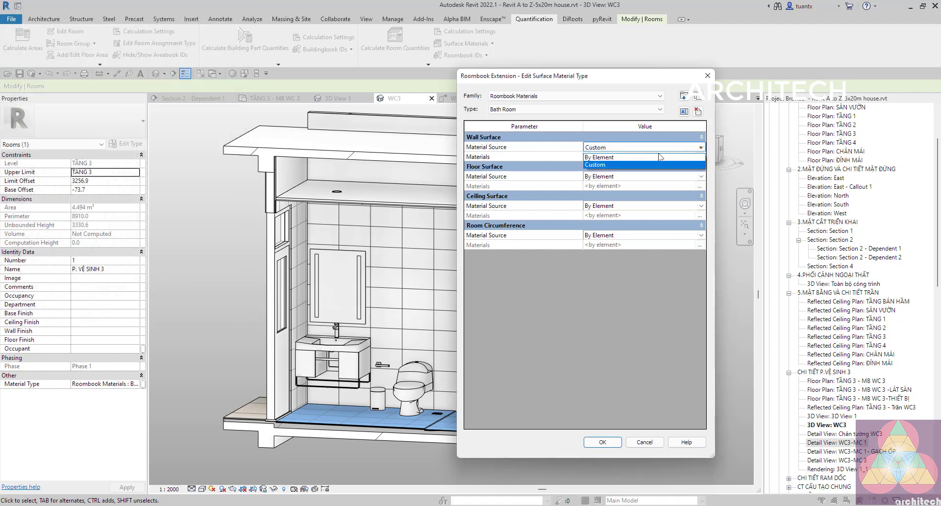
{"action": "left_click", "coordinate": [613, 157]}
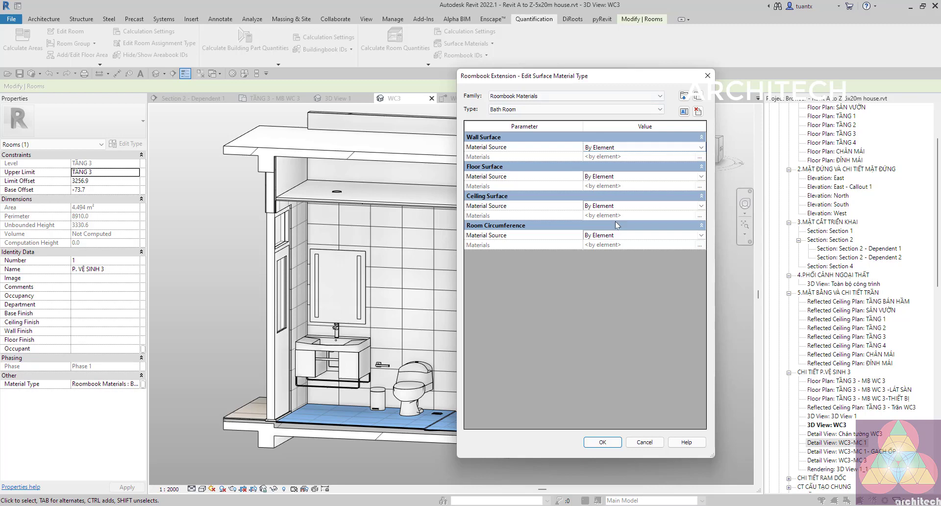
{"action": "left_click", "coordinate": [602, 442]}
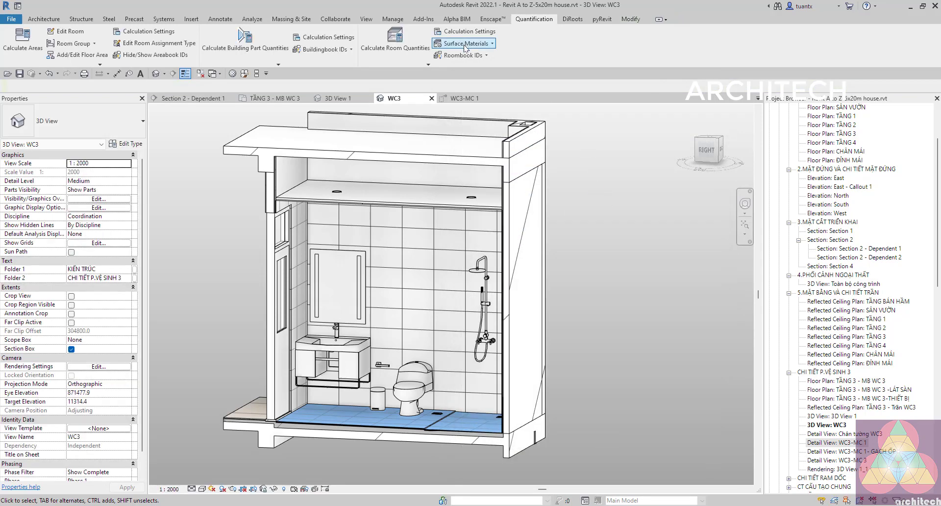
{"action": "left_click", "coordinate": [466, 45]}
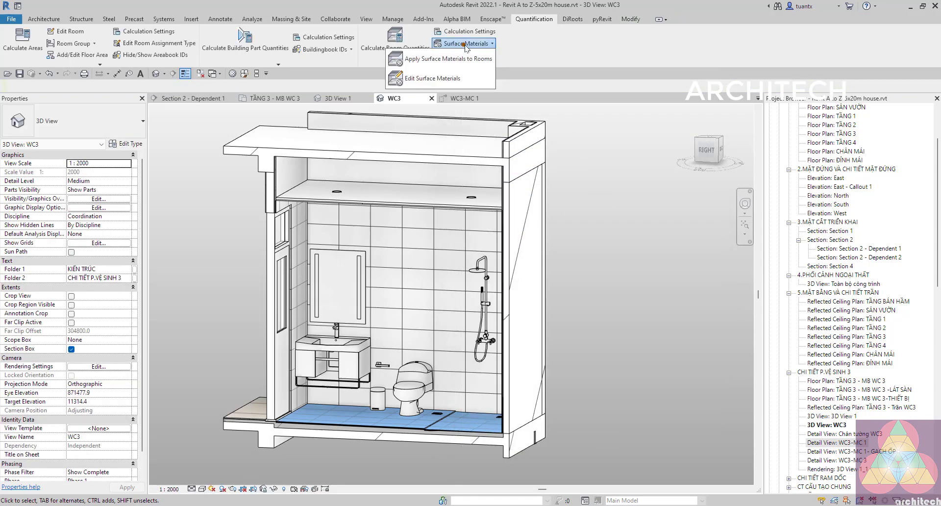
{"action": "left_click", "coordinate": [439, 60]}
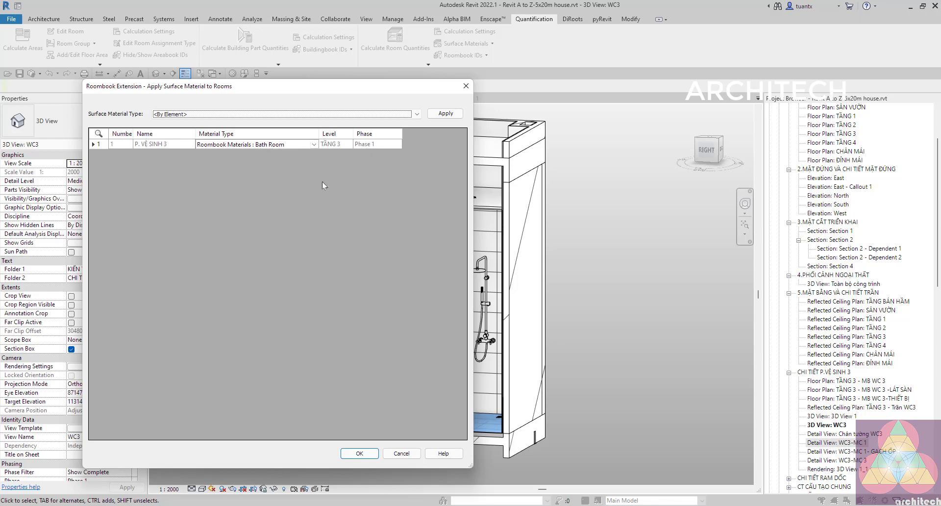
{"action": "left_click", "coordinate": [360, 453]}
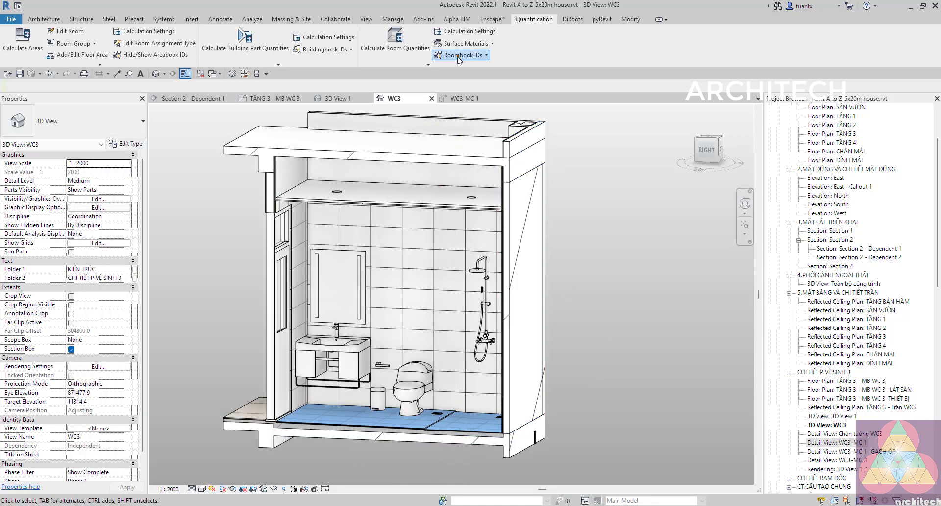
{"action": "left_click", "coordinate": [458, 55]}
{"action": "left_click", "coordinate": [551, 64]}
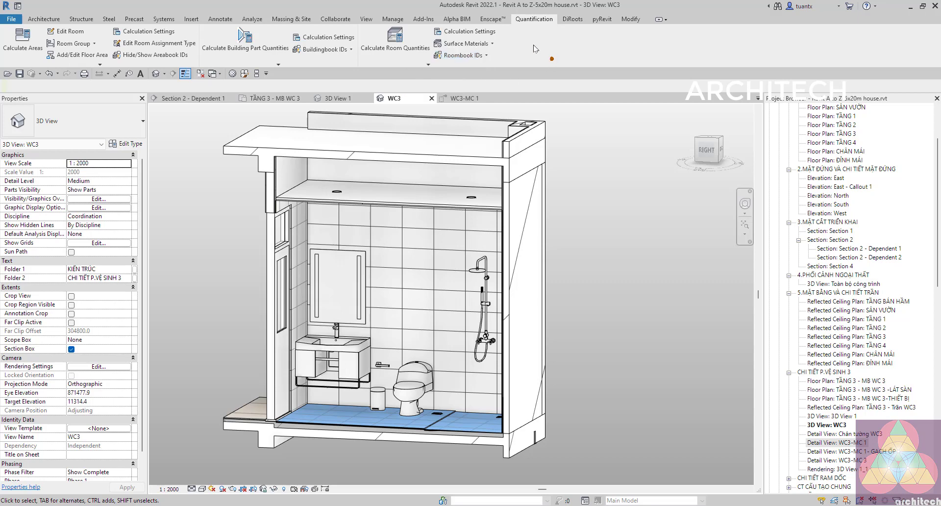
- Open Calculate Room Quantities and move the dialog aside
{"action": "left_click", "coordinate": [404, 47]}
{"action": "left_click_drag", "start_coordinate": [197, 62], "coordinate": [233, 56]}
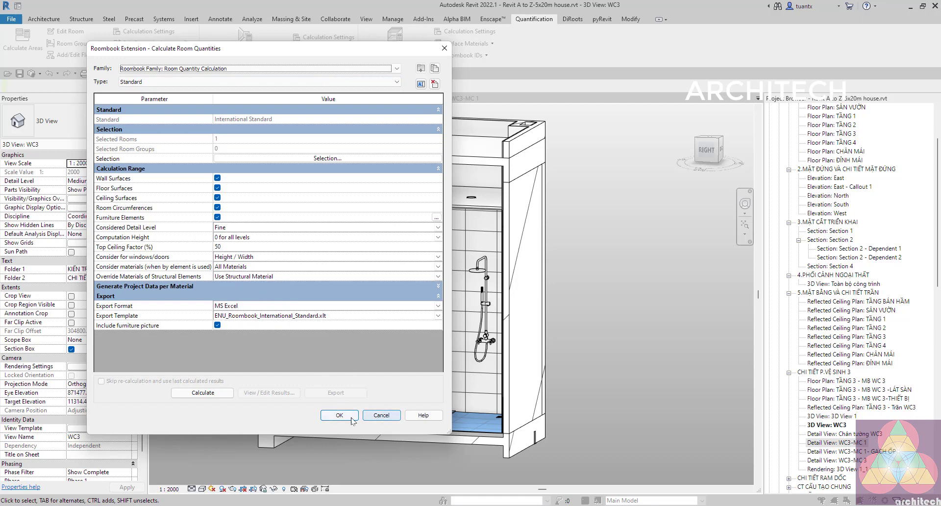
- Close the calculation dialog and open the Places list under Options > File Locations
{"action": "left_click", "coordinate": [381, 415]}
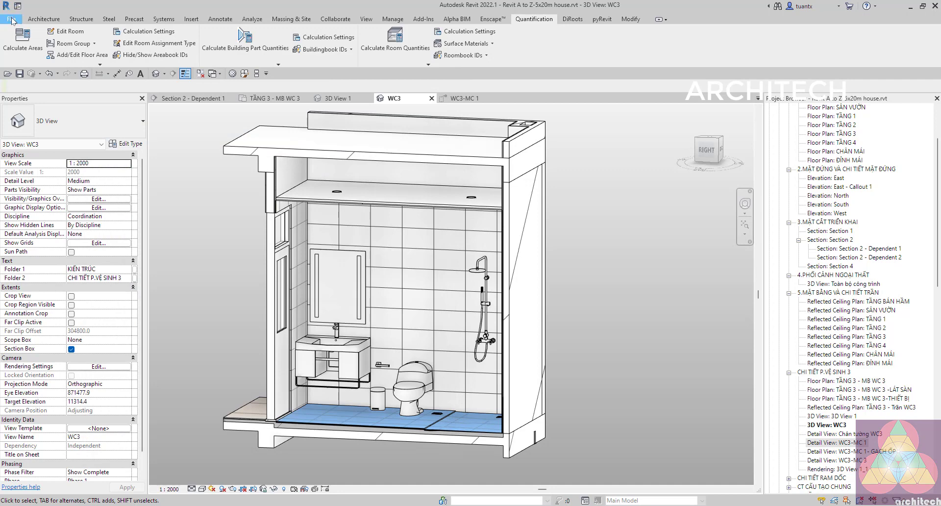
{"action": "left_click", "coordinate": [11, 20]}
{"action": "left_click", "coordinate": [149, 241]}
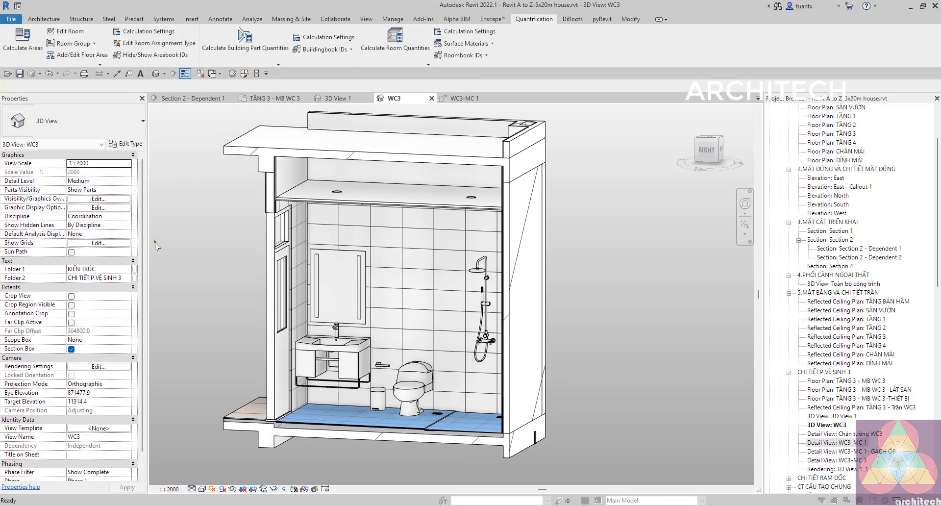
{"action": "left_click", "coordinate": [281, 128]}
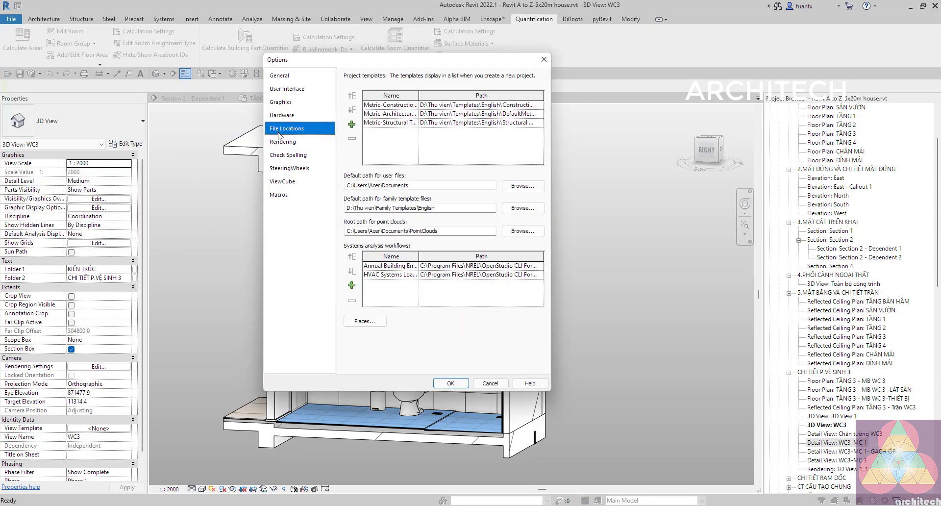
{"action": "left_click", "coordinate": [364, 321]}
{"action": "left_click_drag", "start_coordinate": [324, 194], "coordinate": [472, 150]}
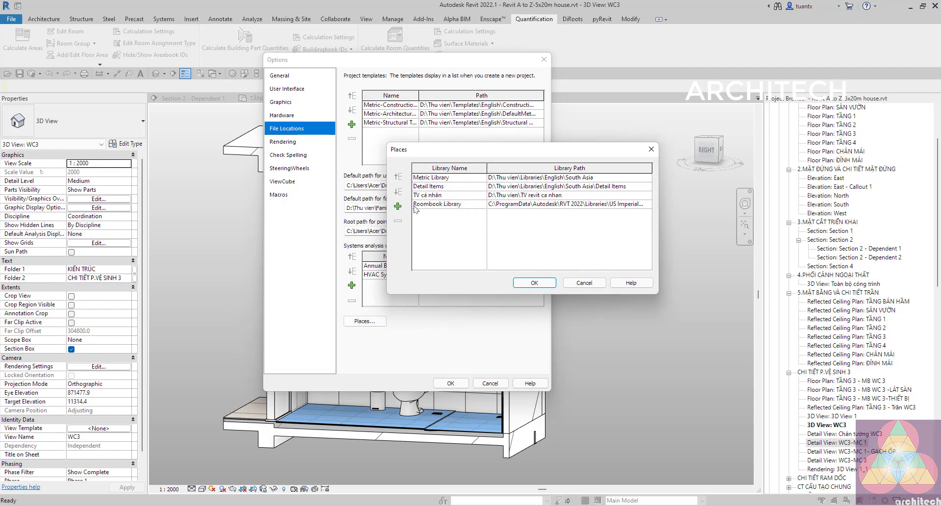
- Point the Roombook Library path to the US Imperial Roombook Library folder
{"action": "left_click", "coordinate": [472, 204]}
{"action": "left_click", "coordinate": [474, 204]}
{"action": "double_click", "coordinate": [473, 202]}
{"action": "left_click", "coordinate": [510, 205]}
{"action": "left_click", "coordinate": [646, 204]}
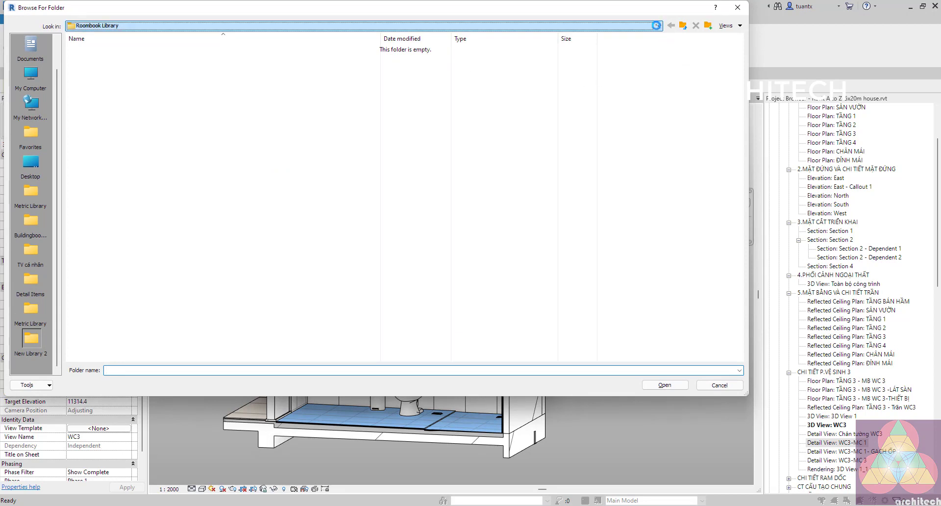
{"action": "left_click", "coordinate": [440, 25]}
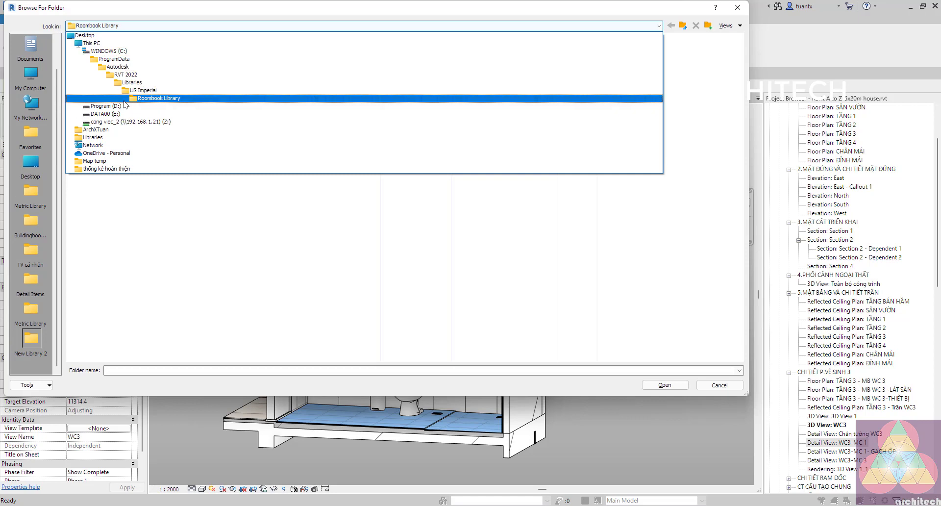
{"action": "left_click", "coordinate": [587, 298]}
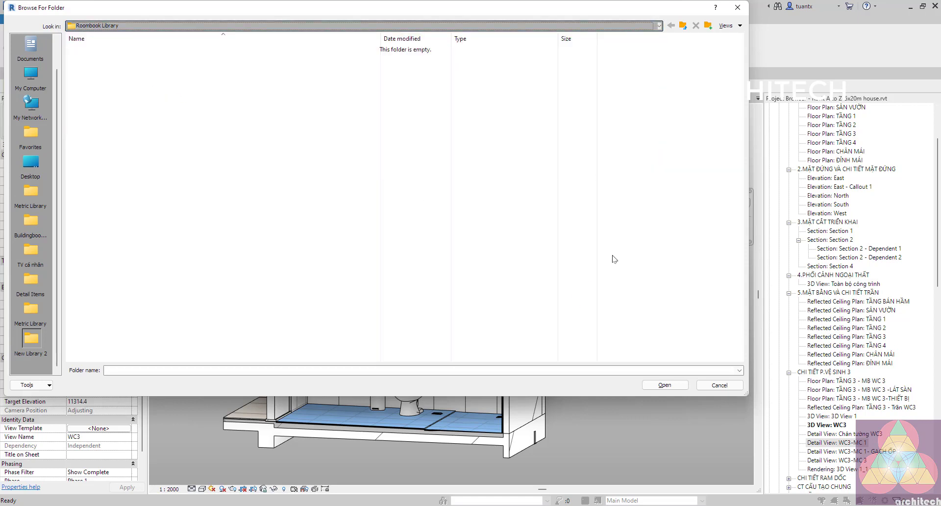
{"action": "left_click", "coordinate": [665, 385]}
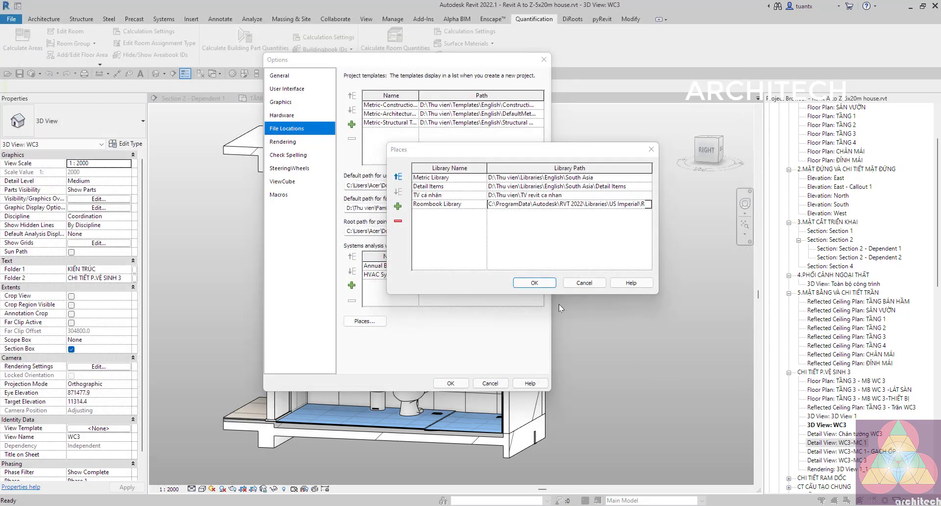
- Finish editing the library path and confirm the Places and Options dialogs
{"action": "left_click_drag", "start_coordinate": [619, 204], "coordinate": [625, 205]}
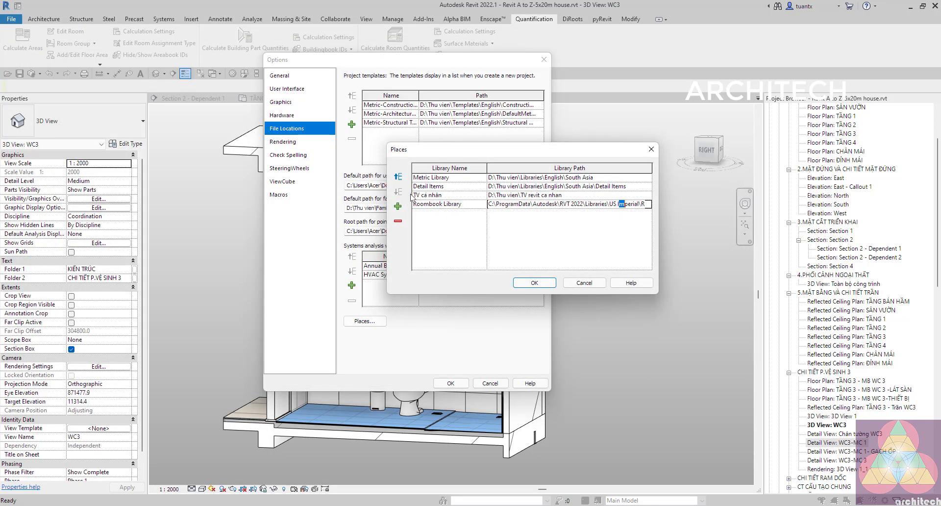
{"action": "left_click", "coordinate": [433, 206]}
{"action": "left_click", "coordinate": [539, 282]}
{"action": "left_click", "coordinate": [443, 385]}
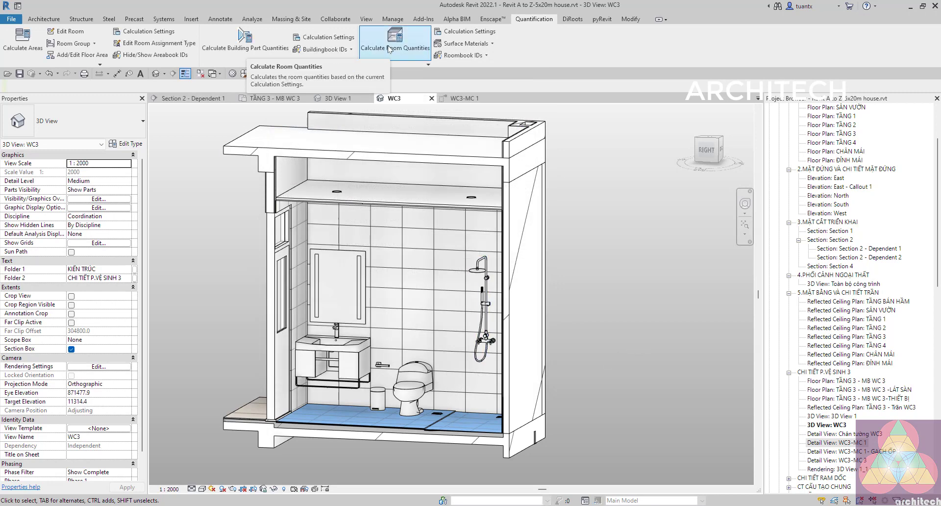
- Reopen Calculate Room Quantities, review the Rooms / Room Groups Selection list, and cancel it
{"action": "left_click", "coordinate": [390, 45]}
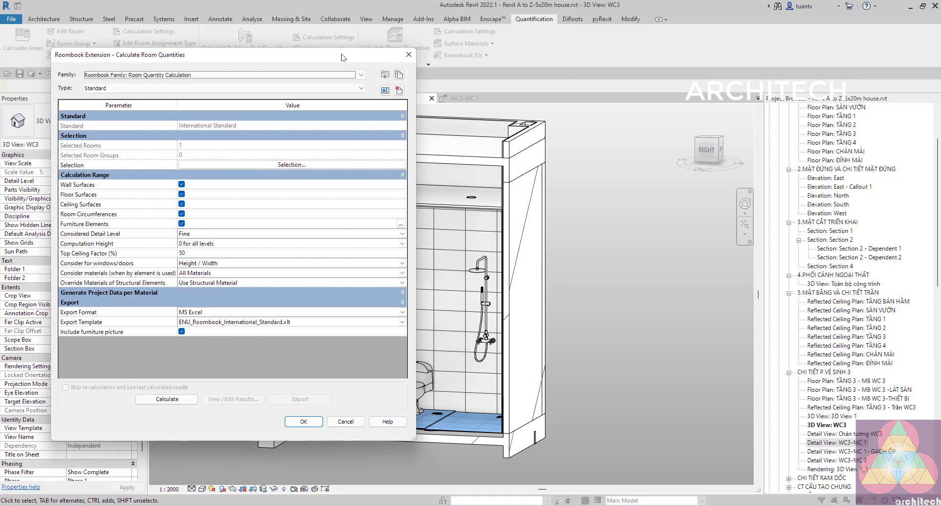
{"action": "left_click_drag", "start_coordinate": [342, 58], "coordinate": [620, 49]}
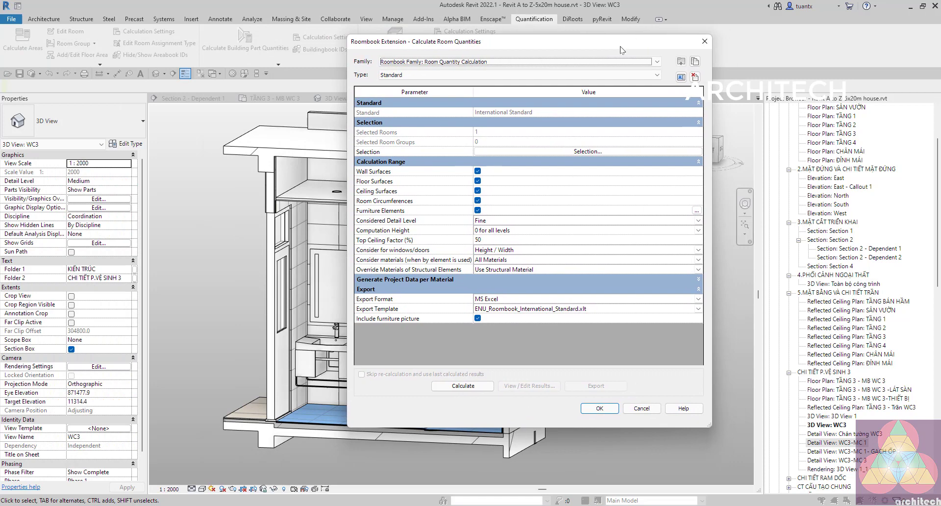
{"action": "left_click", "coordinate": [518, 153]}
{"action": "left_click_drag", "start_coordinate": [128, 22], "coordinate": [528, 51]}
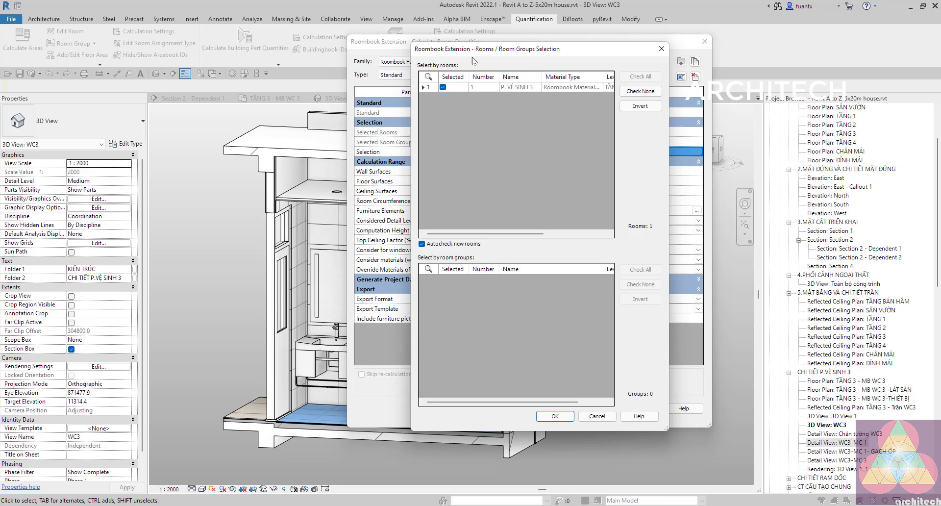
{"action": "left_click_drag", "start_coordinate": [471, 53], "coordinate": [401, 52]}
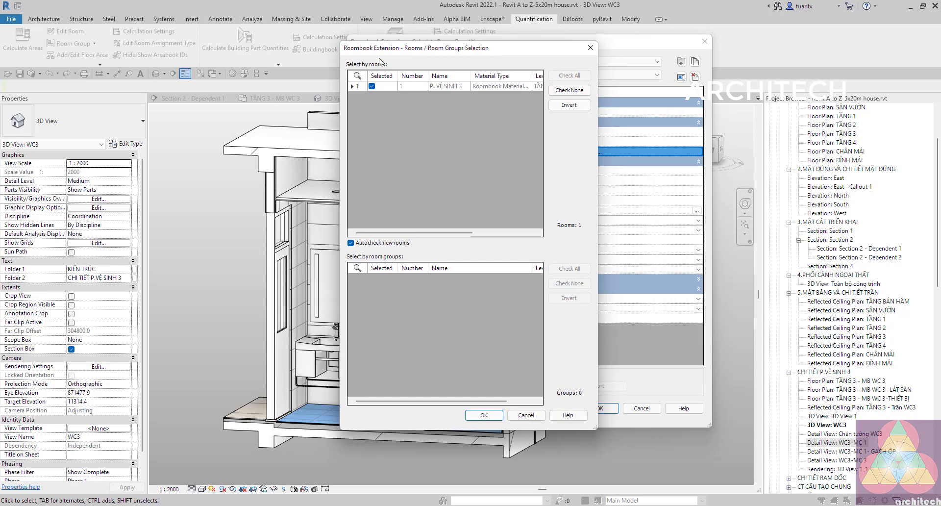
{"action": "left_click", "coordinate": [521, 419]}
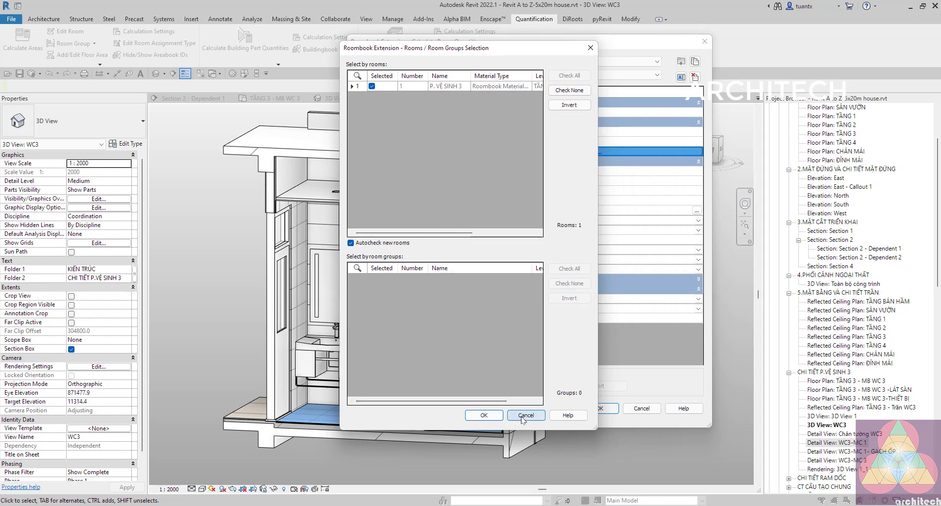
{"action": "left_click", "coordinate": [523, 417]}
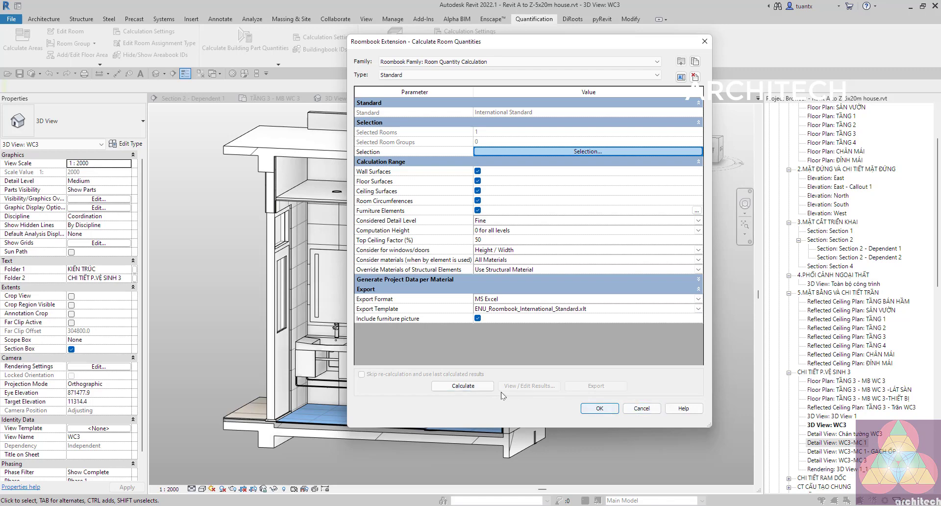
- Calculate the WC3 room quantities and export them in MS Excel format
{"action": "left_click", "coordinate": [460, 385]}
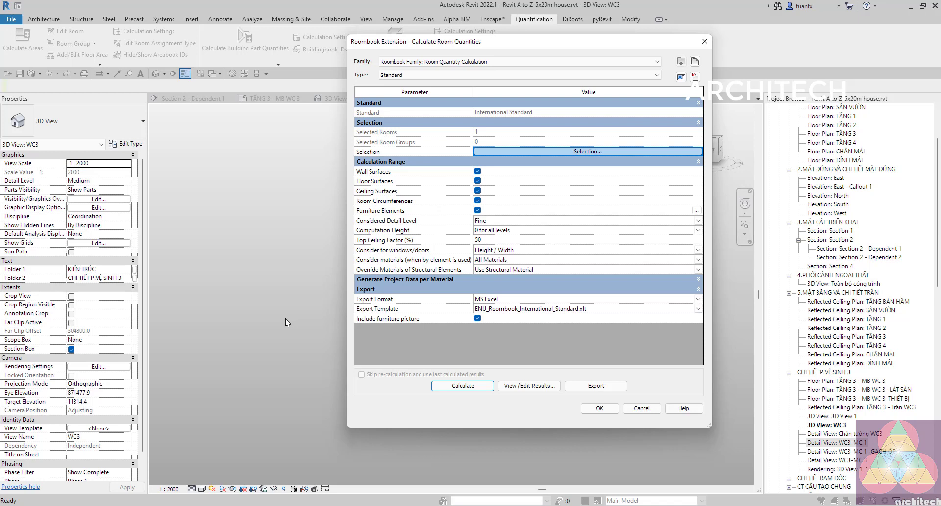
{"action": "left_click", "coordinate": [598, 386]}
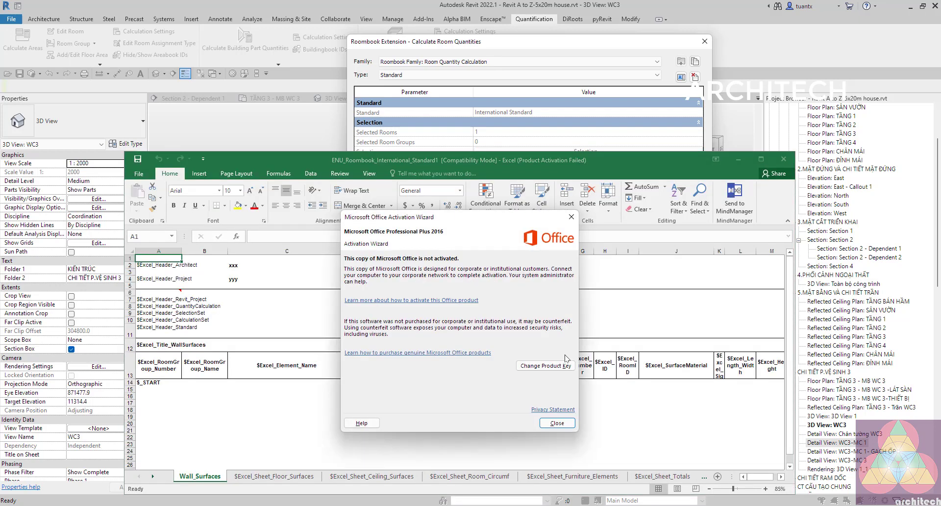
- Dismiss the Office Activation Wizard, then maximize and zoom the exported workbook
{"action": "left_click", "coordinate": [552, 420]}
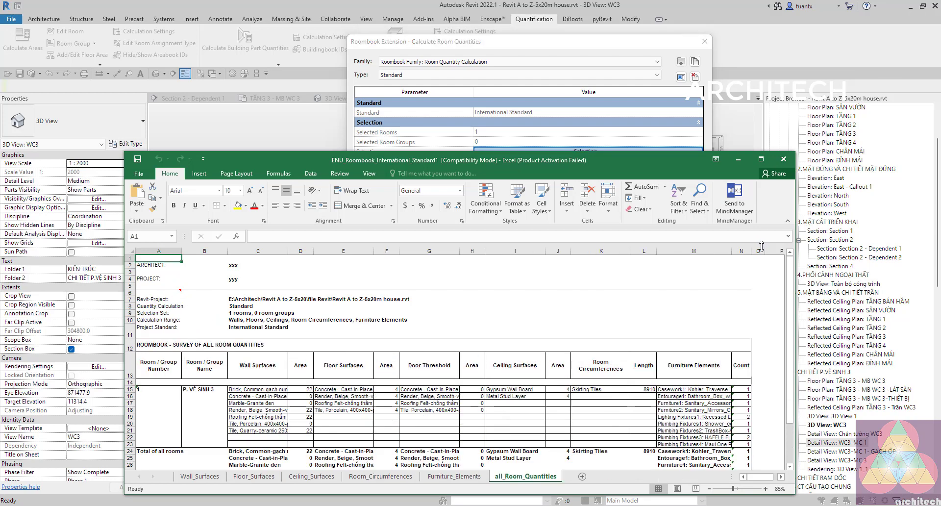
{"action": "left_click", "coordinate": [762, 167]}
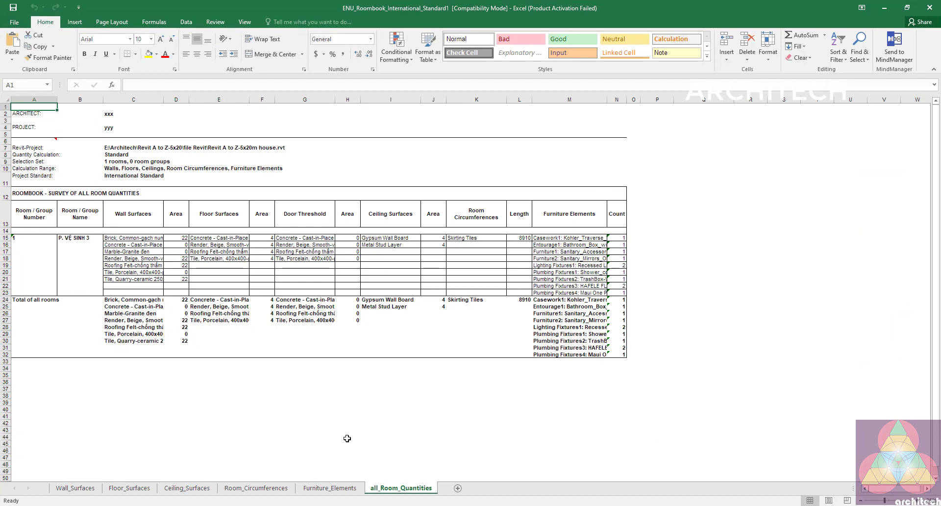
{"action": "scroll", "coordinate": [175, 358], "scroll_direction": "up", "scroll_amount": 1, "text": "ctrl"}
{"action": "scroll", "coordinate": [174, 358], "scroll_direction": "up", "scroll_amount": 1, "text": "ctrl"}
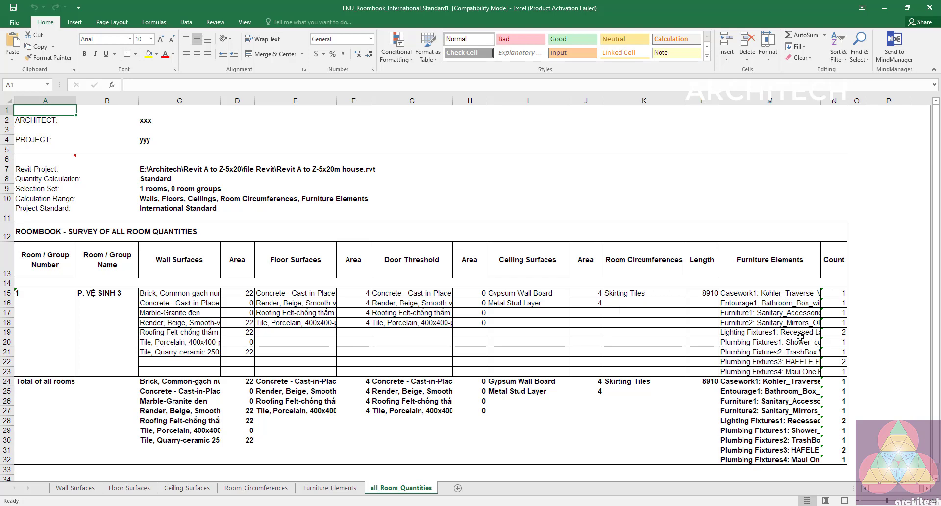
- Scroll through Furniture_Elements' fixture pictures and totals, then move on to Room_Circumferences
{"action": "left_click", "coordinate": [338, 493]}
{"action": "scroll", "coordinate": [399, 378], "scroll_direction": "down", "scroll_amount": 3}
{"action": "scroll", "coordinate": [399, 378], "scroll_direction": "down", "scroll_amount": 3}
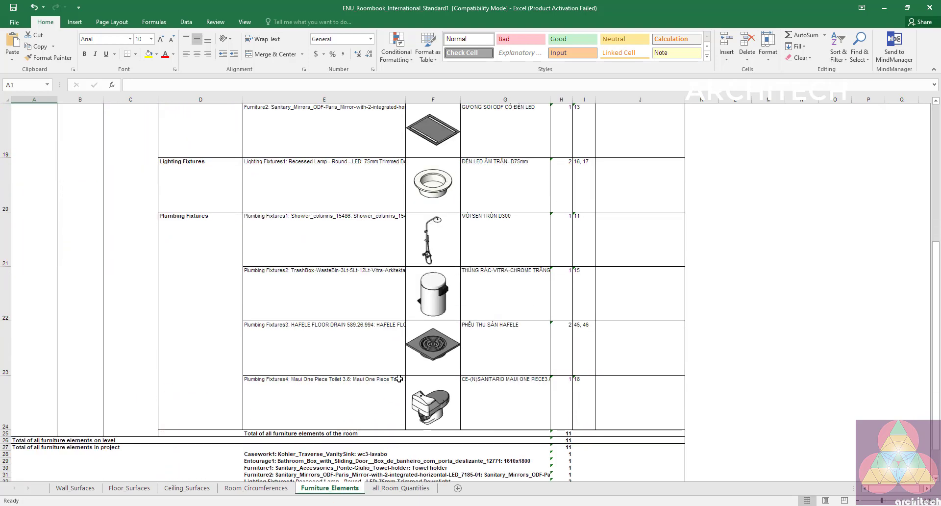
{"action": "scroll", "coordinate": [399, 378], "scroll_direction": "up", "scroll_amount": 3}
{"action": "scroll", "coordinate": [372, 274], "scroll_direction": "up", "scroll_amount": 3}
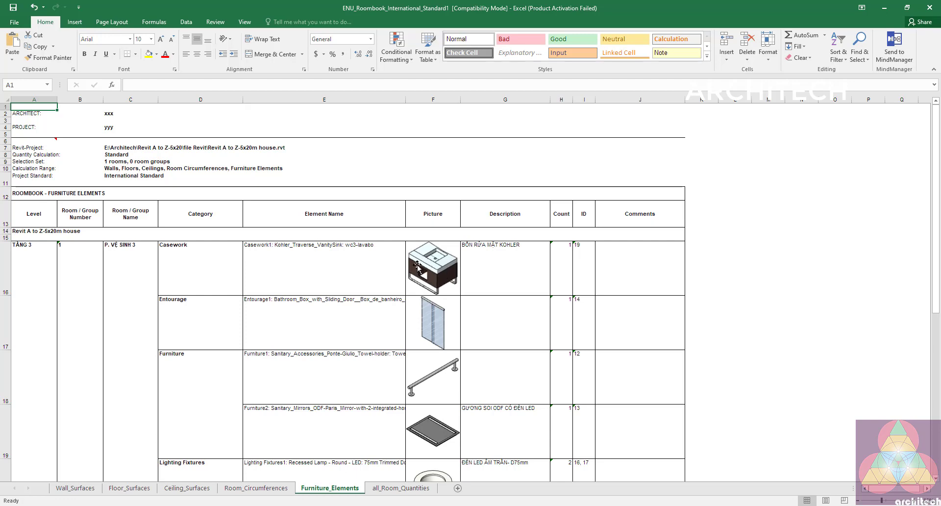
{"action": "scroll", "coordinate": [419, 270], "scroll_direction": "down", "scroll_amount": 1}
{"action": "scroll", "coordinate": [418, 270], "scroll_direction": "down", "scroll_amount": 1}
{"action": "scroll", "coordinate": [421, 260], "scroll_direction": "down", "scroll_amount": 3}
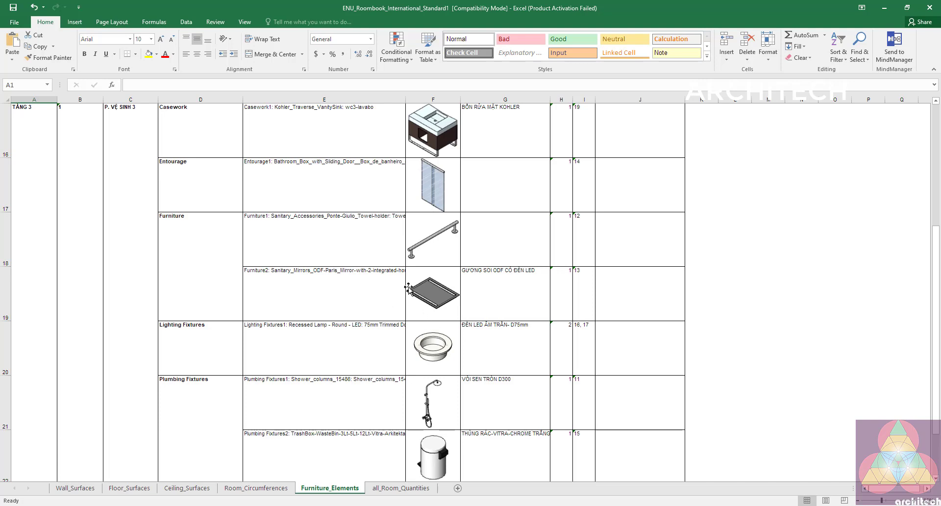
{"action": "scroll", "coordinate": [443, 334], "scroll_direction": "down", "scroll_amount": 1}
{"action": "scroll", "coordinate": [443, 334], "scroll_direction": "down", "scroll_amount": 2}
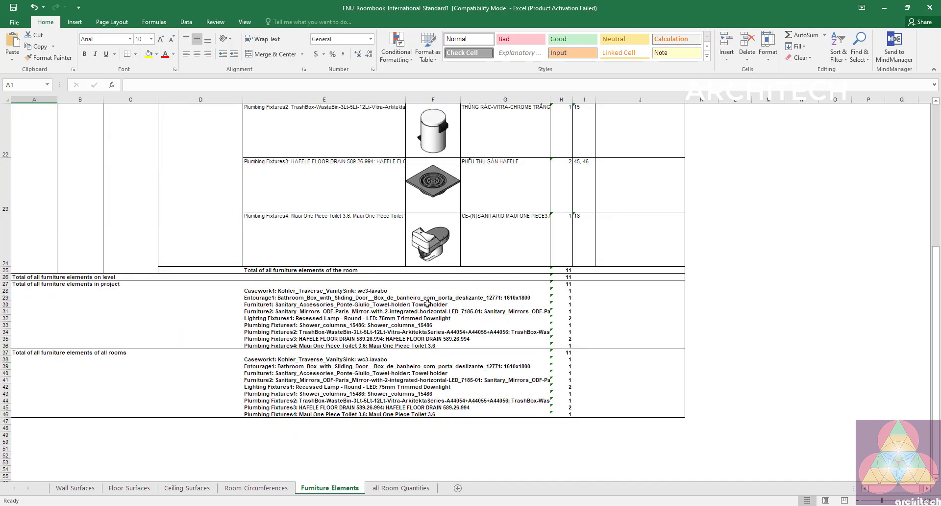
{"action": "left_click", "coordinate": [261, 489]}
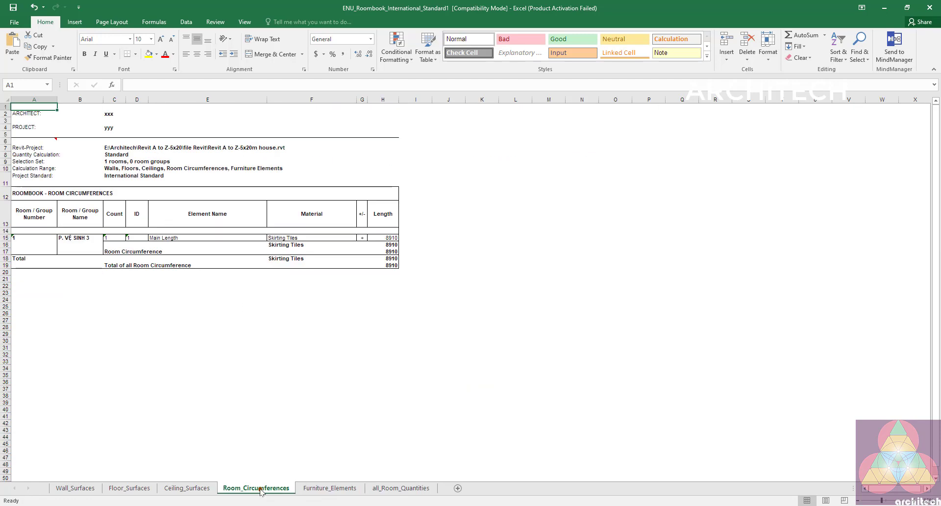
- Glance at Ceiling_Surfaces, then zoom Floor_Surfaces and scroll to its finish totals
{"action": "left_click", "coordinate": [183, 487]}
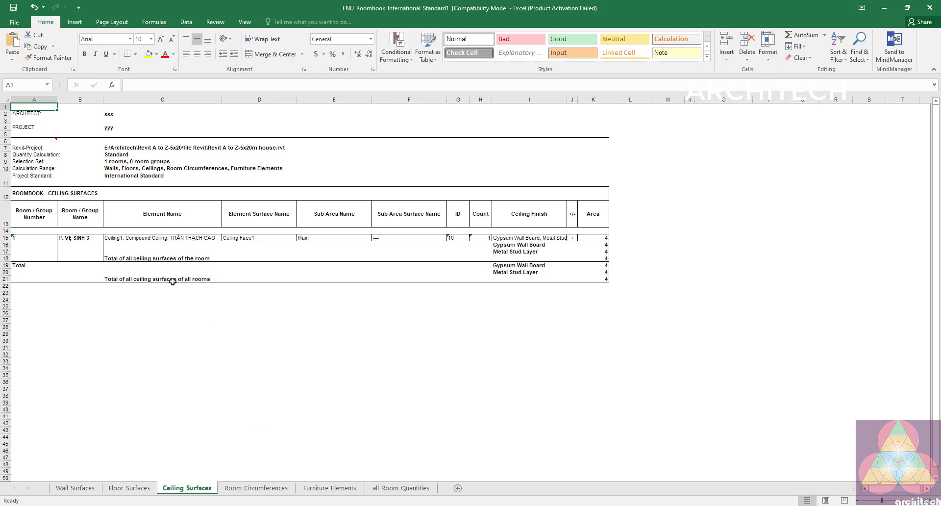
{"action": "left_click", "coordinate": [129, 489]}
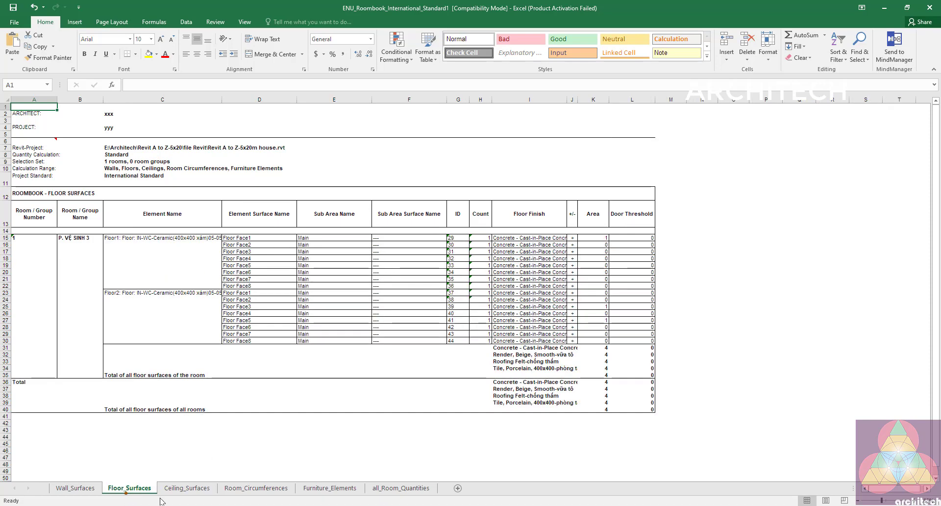
{"action": "scroll", "coordinate": [332, 310], "scroll_direction": "up", "scroll_amount": 2, "text": "ctrl"}
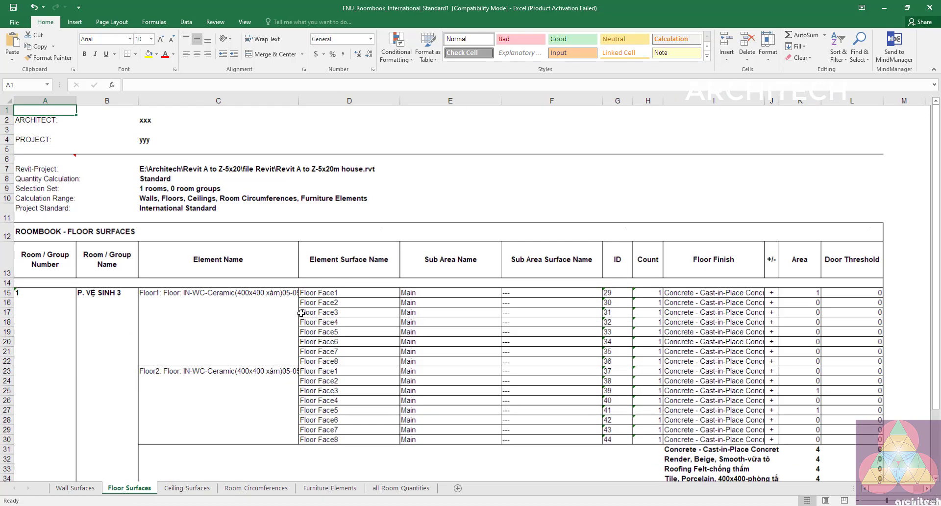
{"action": "scroll", "coordinate": [338, 315], "scroll_direction": "up", "scroll_amount": 1, "text": "ctrl"}
{"action": "scroll", "coordinate": [674, 365], "scroll_direction": "down", "scroll_amount": 2}
{"action": "scroll", "coordinate": [674, 364], "scroll_direction": "down", "scroll_amount": 2}
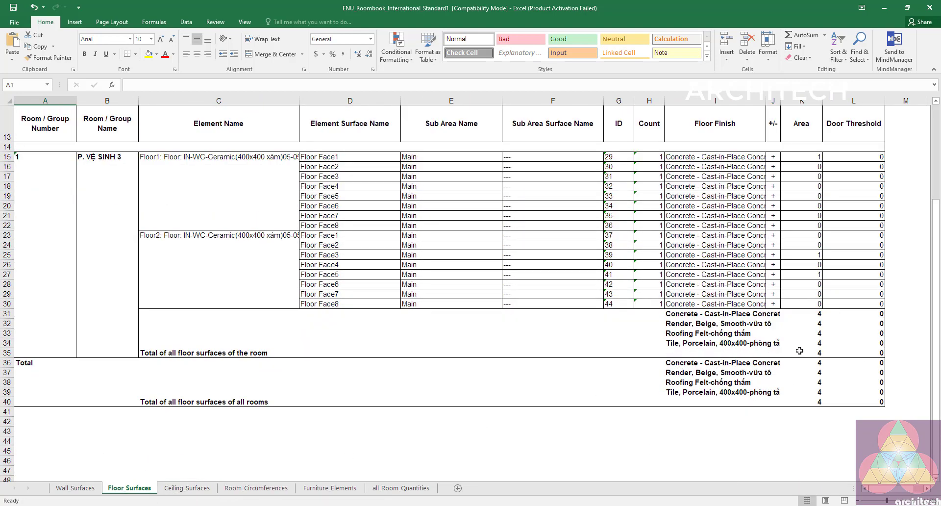
- Scroll through Wall_Surfaces' per-wall areas and select the material totals in J26:J27
{"action": "left_click", "coordinate": [76, 488]}
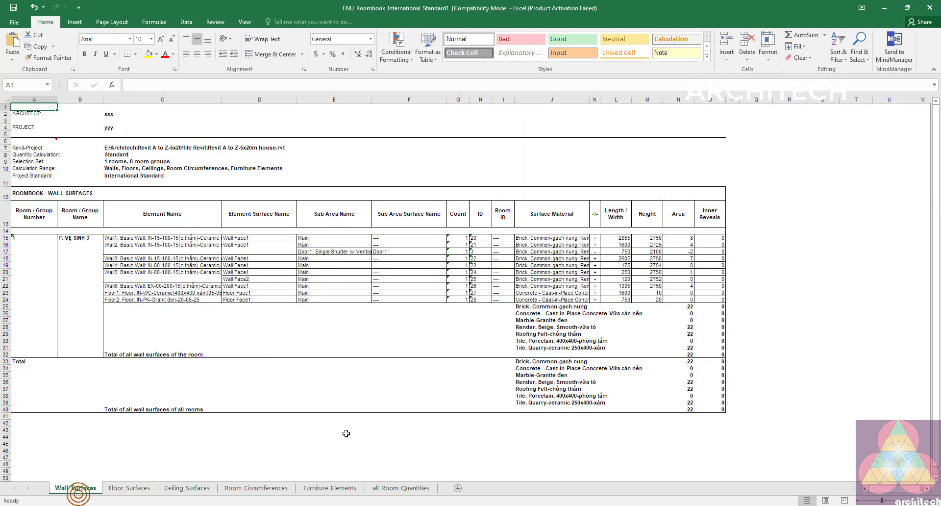
{"action": "scroll", "coordinate": [706, 367], "scroll_direction": "up", "scroll_amount": 1, "text": "ctrl"}
{"action": "scroll", "coordinate": [710, 367], "scroll_direction": "up", "scroll_amount": 2, "text": "ctrl"}
{"action": "scroll", "coordinate": [768, 363], "scroll_direction": "down", "scroll_amount": 1}
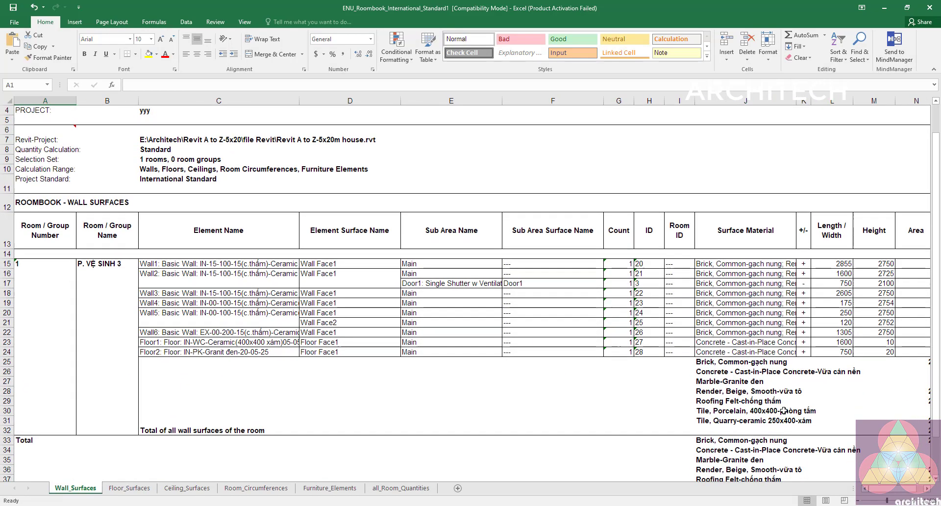
{"action": "scroll", "coordinate": [885, 496], "scroll_direction": "right", "scroll_amount": 2}
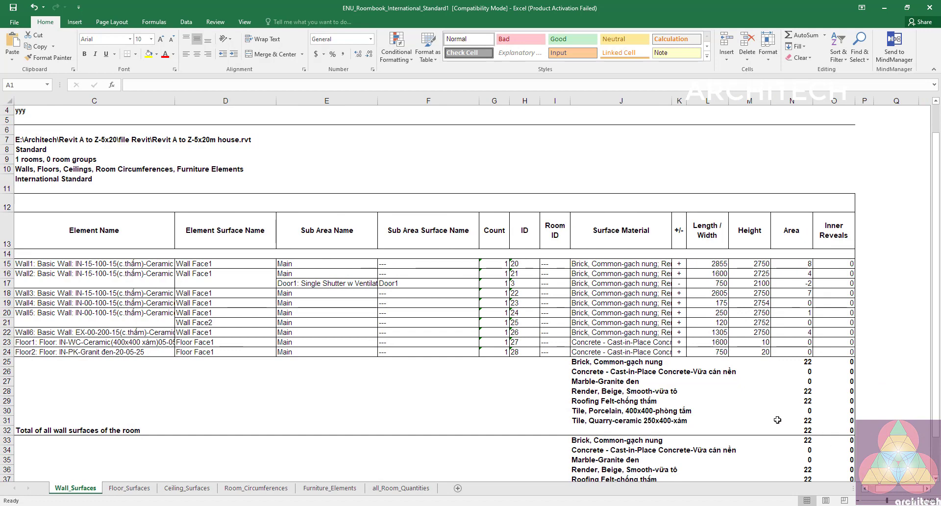
{"action": "scroll", "coordinate": [888, 492], "scroll_direction": "left", "scroll_amount": 2}
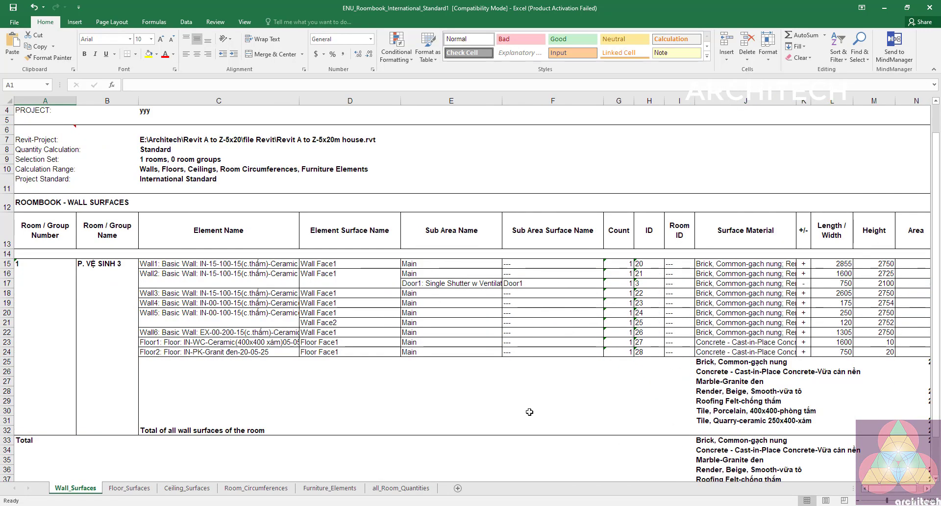
{"action": "scroll", "coordinate": [529, 412], "scroll_direction": "up", "scroll_amount": 1}
{"action": "scroll", "coordinate": [583, 404], "scroll_direction": "down", "scroll_amount": 1, "text": "ctrl"}
{"action": "left_click", "coordinate": [470, 384]}
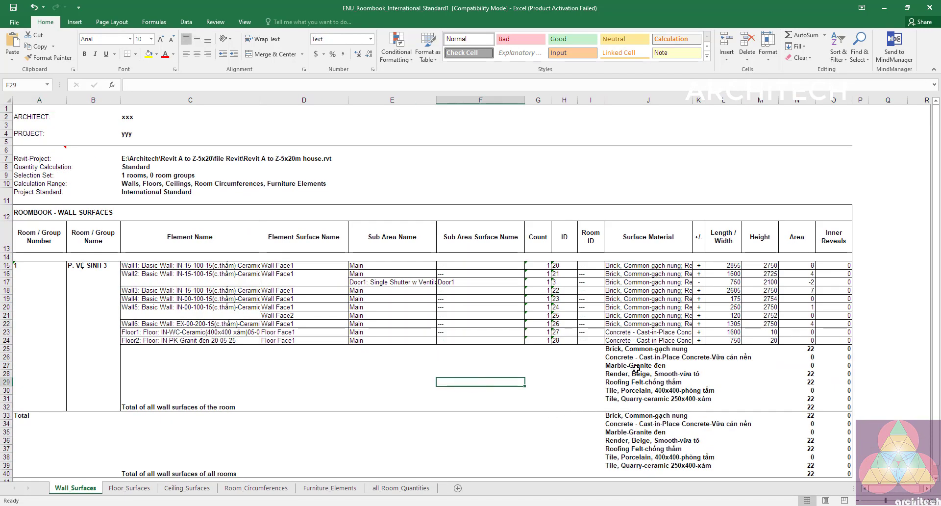
{"action": "left_click_drag", "start_coordinate": [636, 367], "coordinate": [637, 358]}
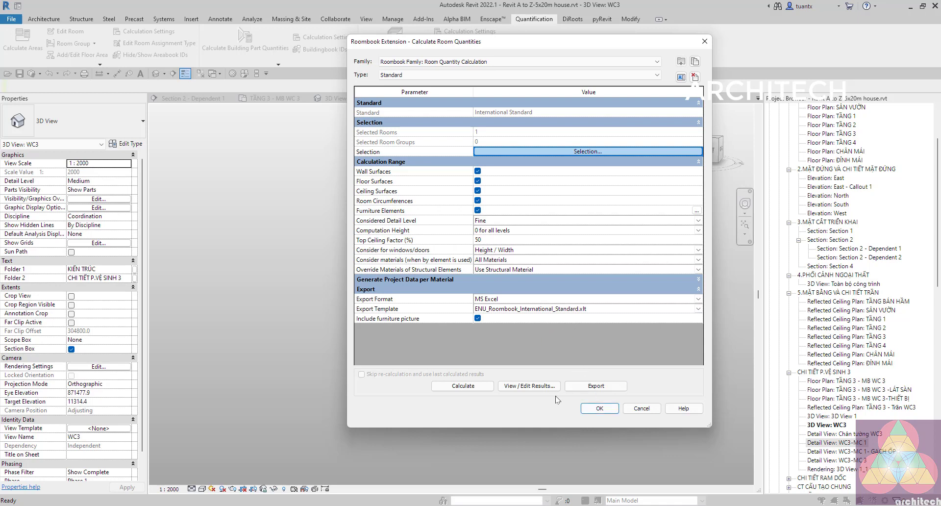
- Open the per-element Room Quantities results, then reposition and enlarge the window
{"action": "left_click", "coordinate": [519, 389]}
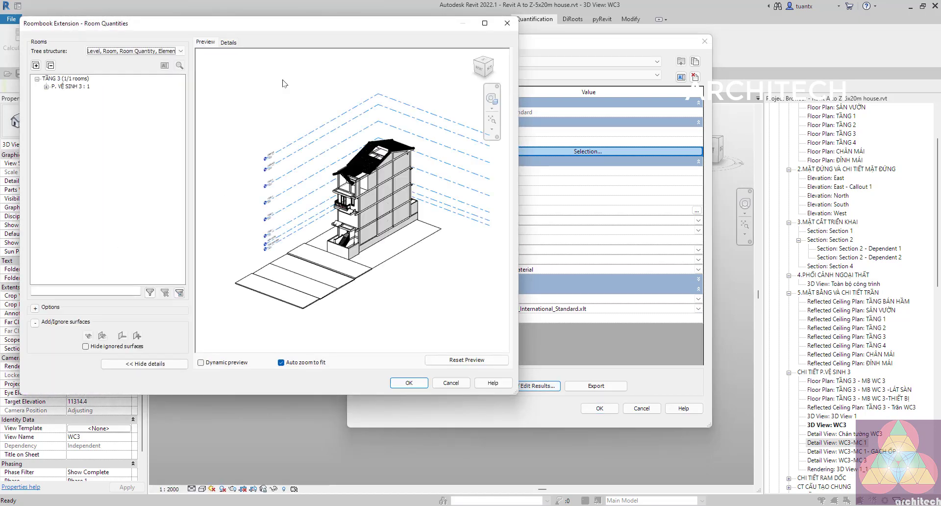
{"action": "mouse_move", "coordinate": [293, 27]}
{"action": "left_mouse_down"}
{"action": "mouse_move", "coordinate": [387, 23]}
{"action": "mouse_move", "coordinate": [347, 30]}
{"action": "left_mouse_up"}
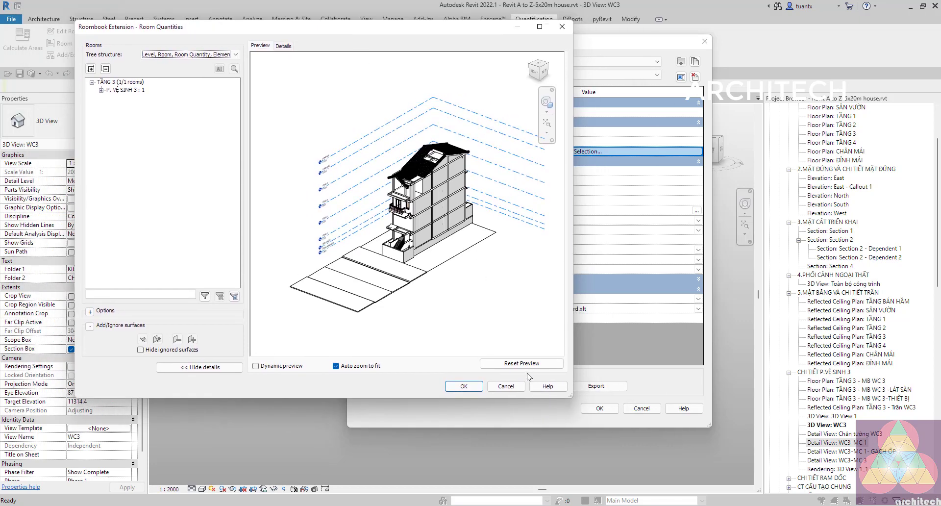
{"action": "left_click_drag", "start_coordinate": [569, 397], "coordinate": [656, 451]}
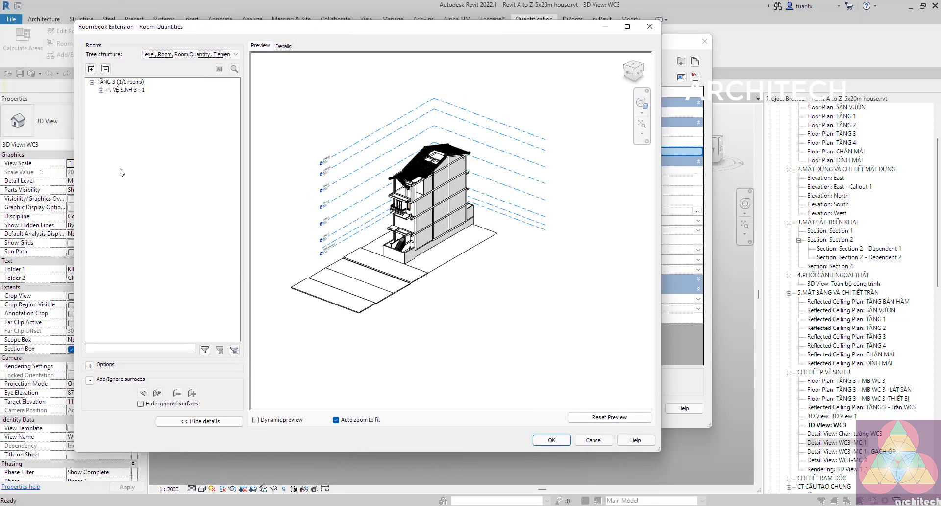
- Highlight P. VỆ SINH 3's Ceiling1 compound ceiling in the model, then finish back to results
{"action": "left_click", "coordinate": [101, 90]}
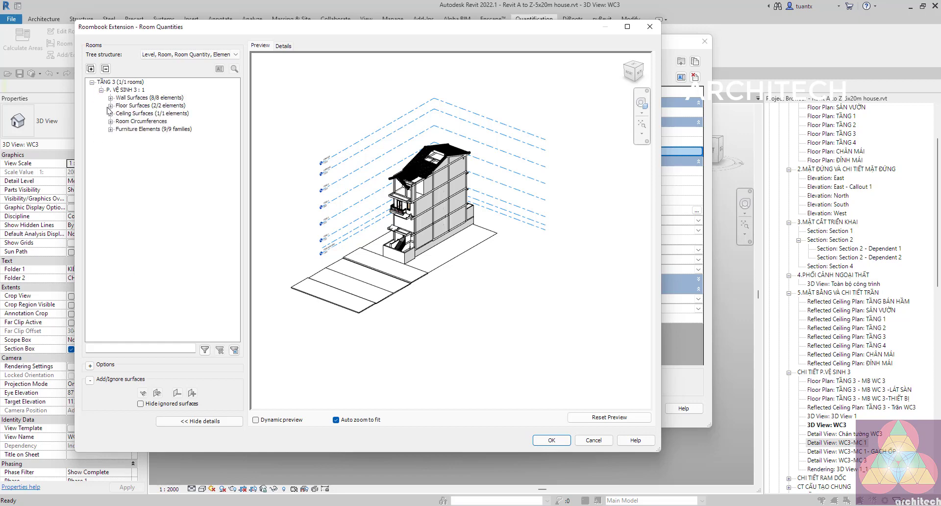
{"action": "left_click", "coordinate": [111, 113]}
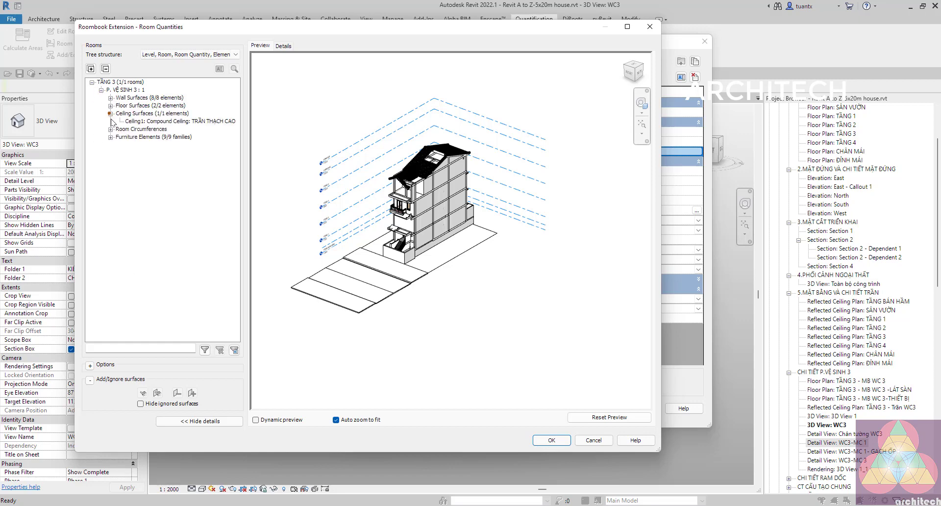
{"action": "left_click", "coordinate": [157, 122]}
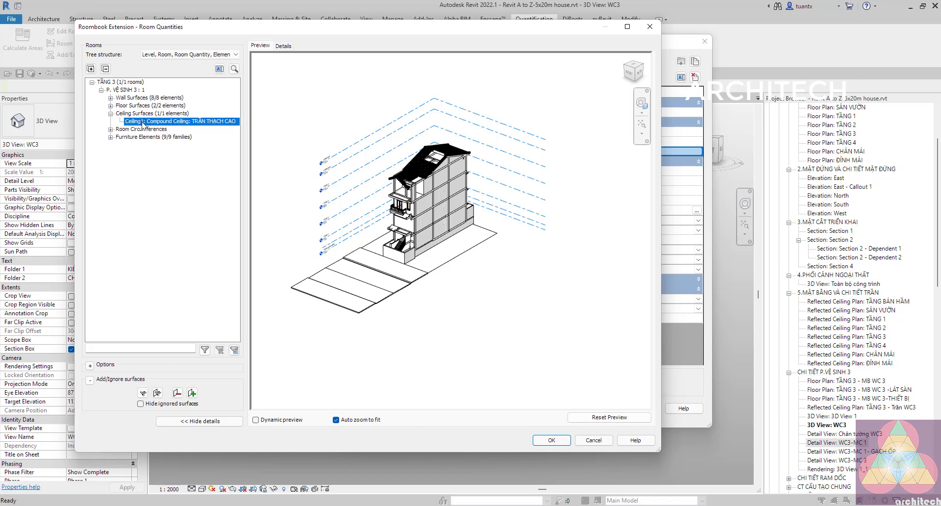
{"action": "right_click", "coordinate": [142, 125]}
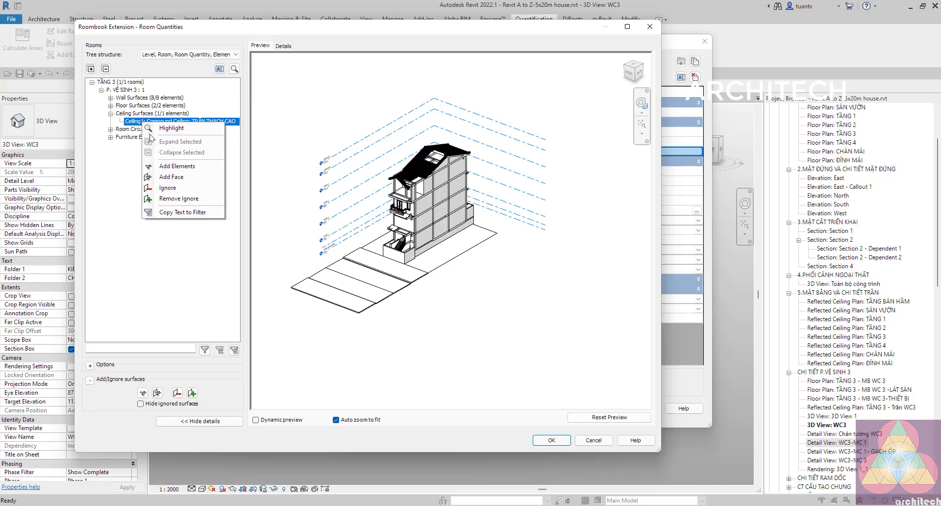
{"action": "left_click", "coordinate": [164, 128]}
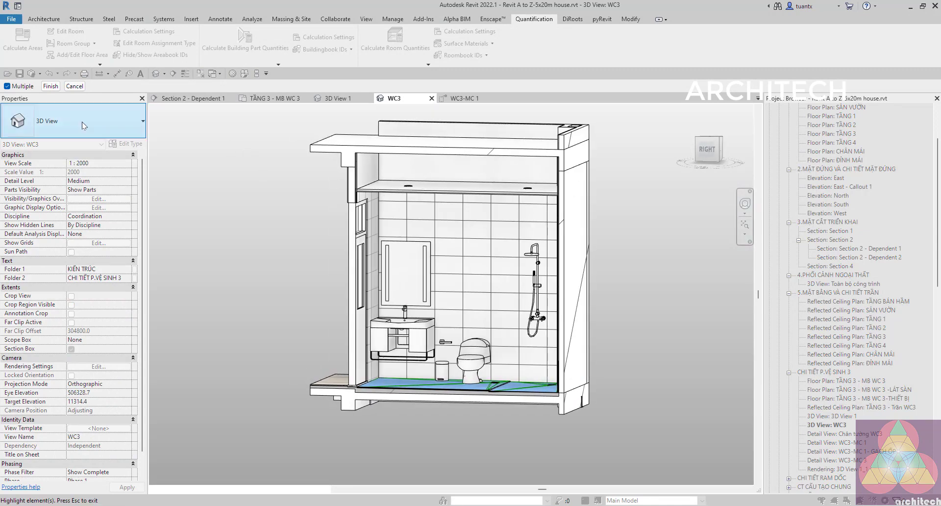
{"action": "left_click", "coordinate": [51, 85]}
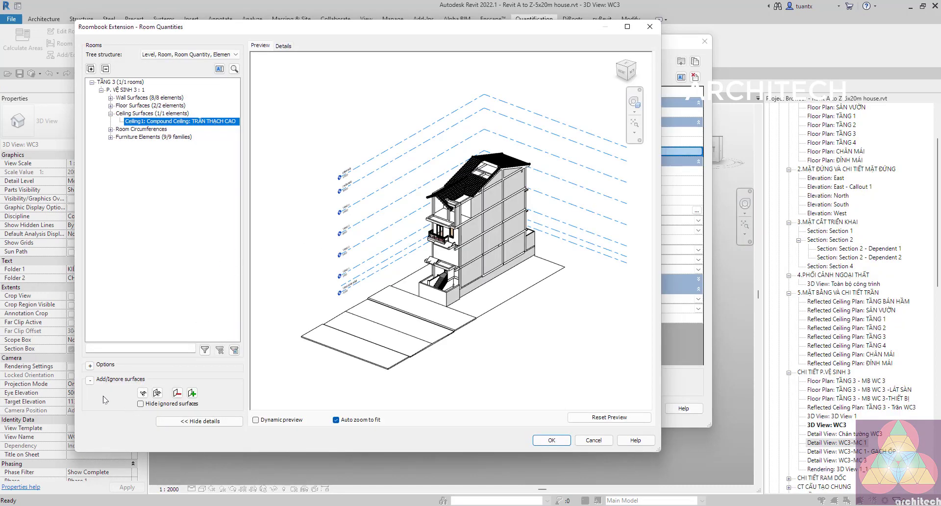
- Set Isolate to Selected: Isolate With Section Box in the highlight options
{"action": "left_click", "coordinate": [90, 365]}
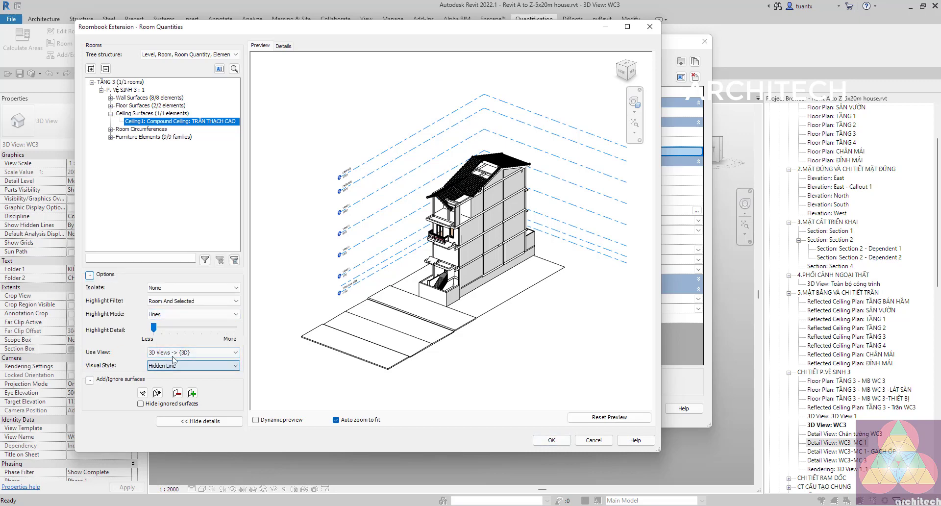
{"action": "left_click", "coordinate": [182, 288]}
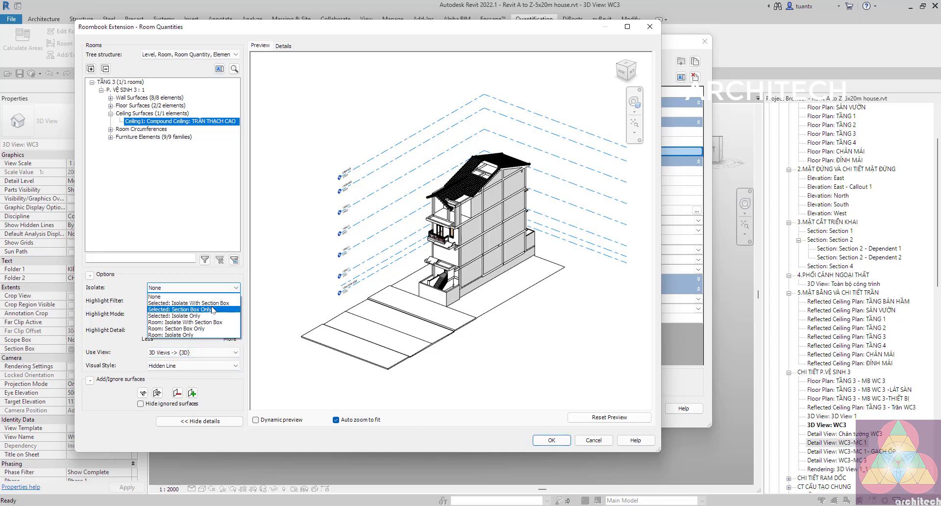
{"action": "key", "text": "Up"}
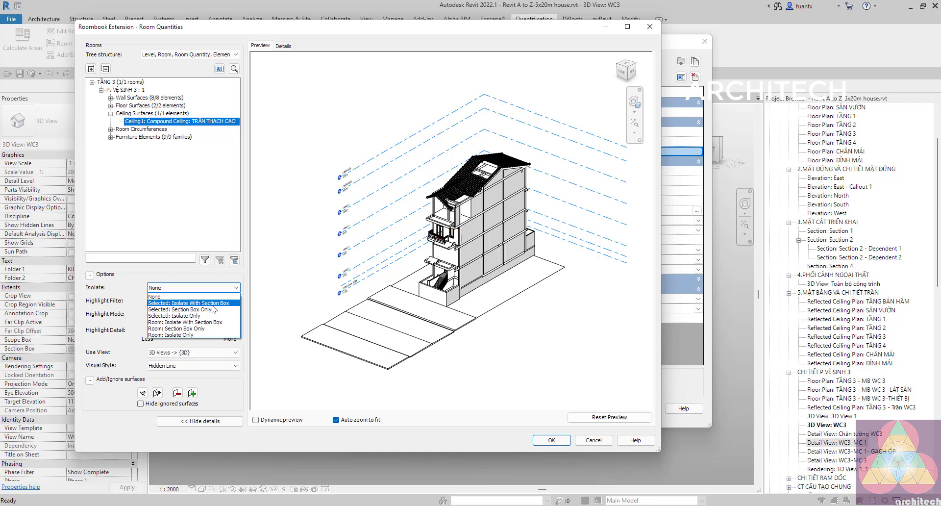
{"action": "left_click", "coordinate": [212, 305]}
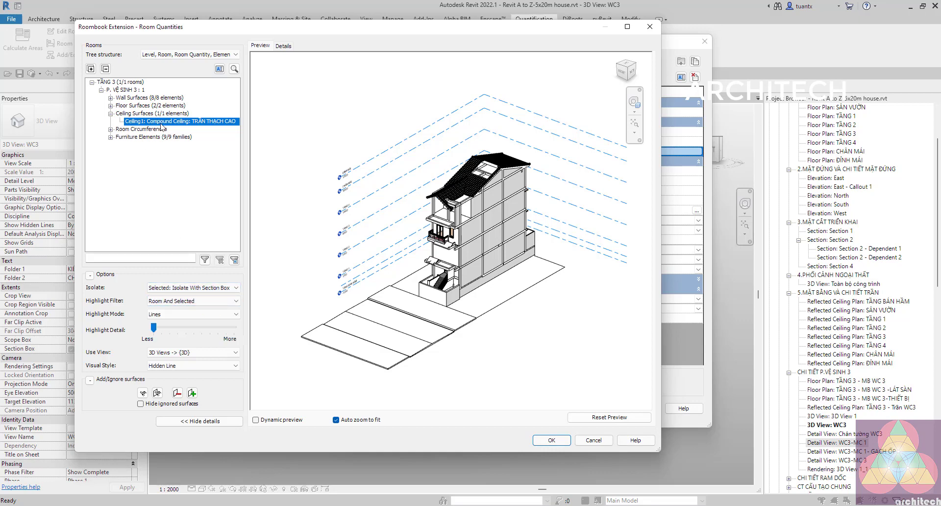
- Highlight the ceiling in the isolated bathroom section box, then finish back to results
{"action": "right_click", "coordinate": [161, 126]}
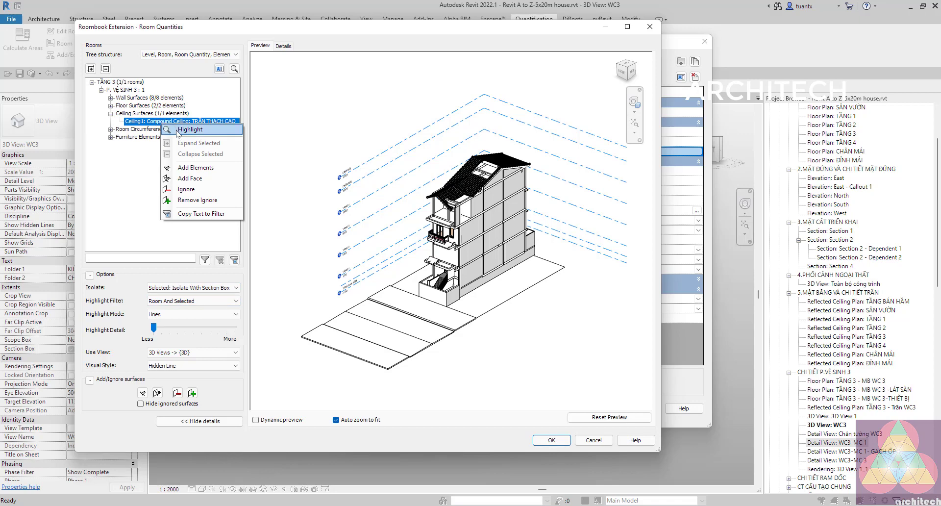
{"action": "left_click", "coordinate": [178, 132]}
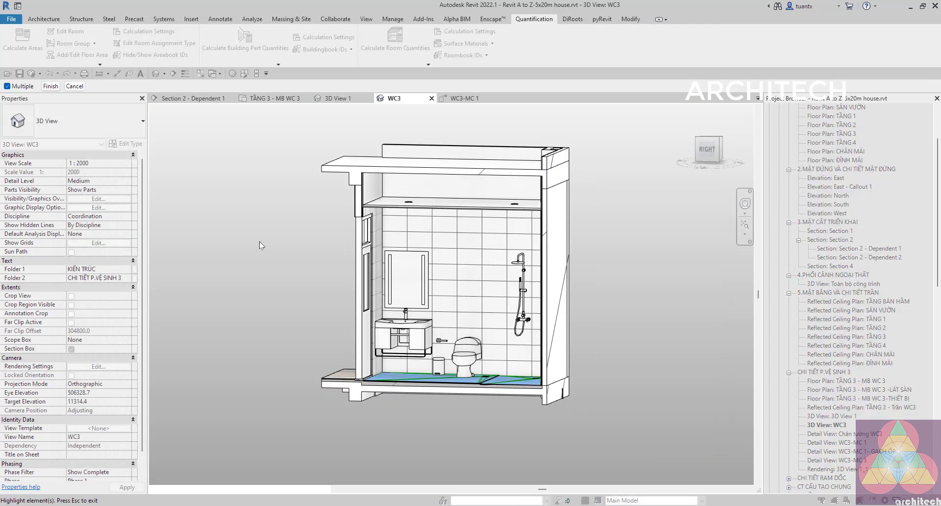
{"action": "scroll", "coordinate": [323, 328], "scroll_direction": "down", "scroll_amount": 2}
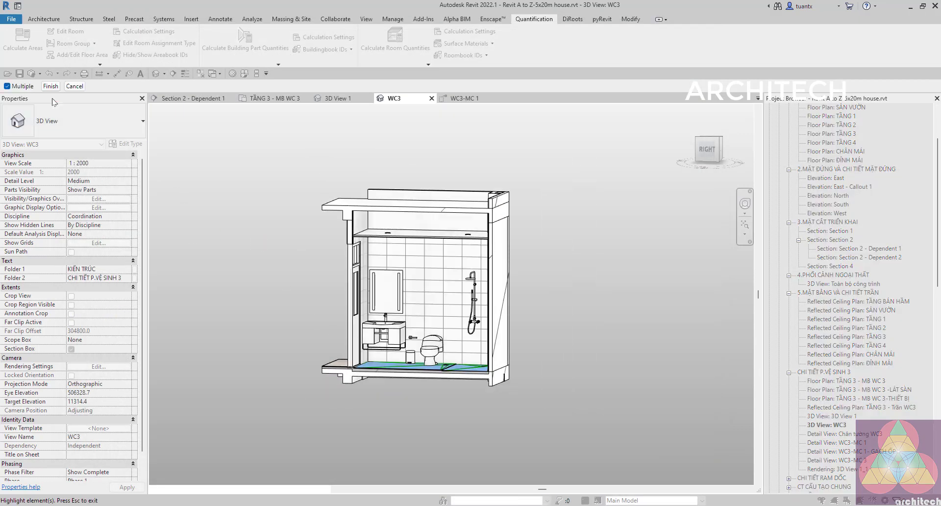
{"action": "left_click", "coordinate": [50, 86]}
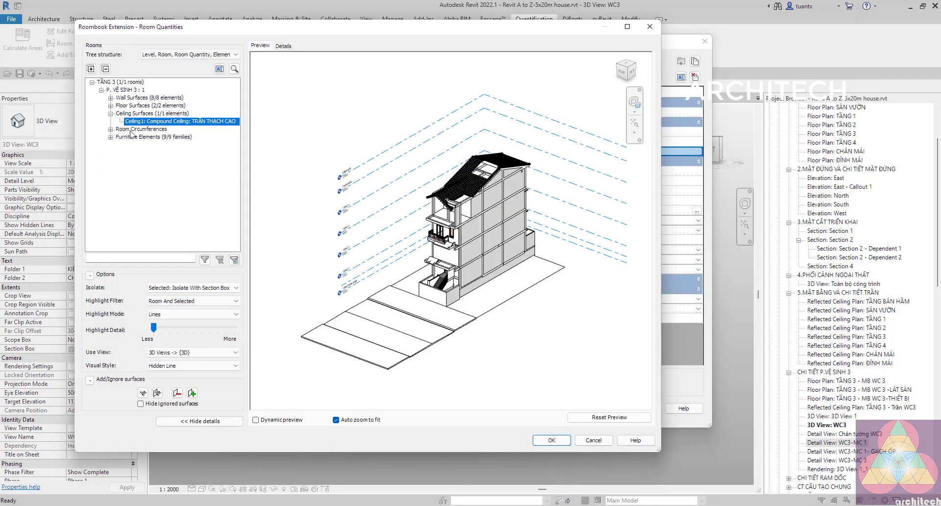
- Expand Room Circumferences and the nine Furniture Elements, selecting the shower column
{"action": "left_click", "coordinate": [110, 129]}
{"action": "left_click", "coordinate": [130, 138]}
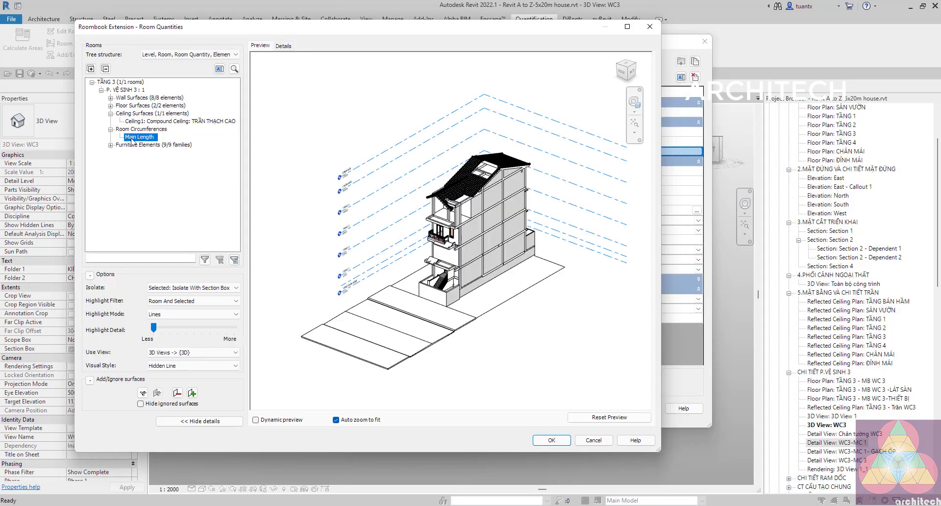
{"action": "left_click", "coordinate": [111, 145]}
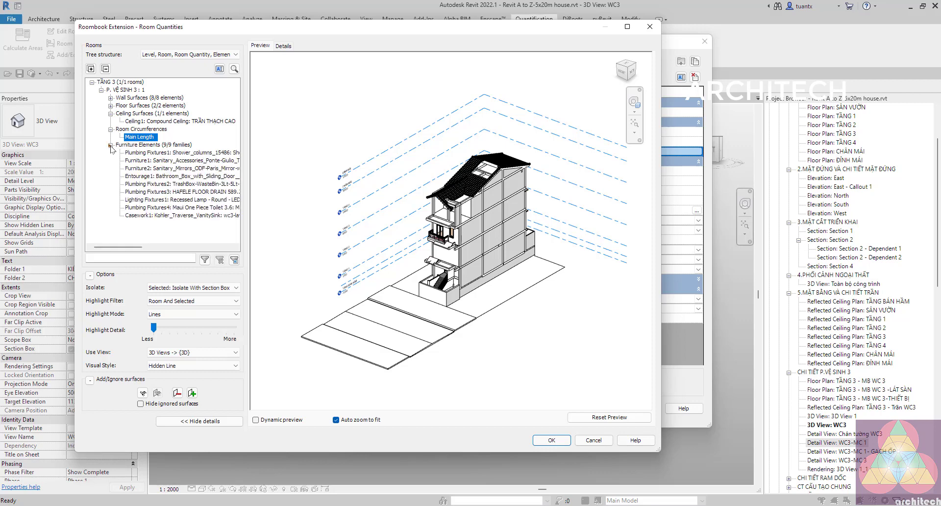
{"action": "left_click", "coordinate": [134, 155]}
- With mid highlight detail and Dynamic preview on, preview the towel holder and mirror
{"action": "left_click_drag", "start_coordinate": [154, 330], "coordinate": [194, 329]}
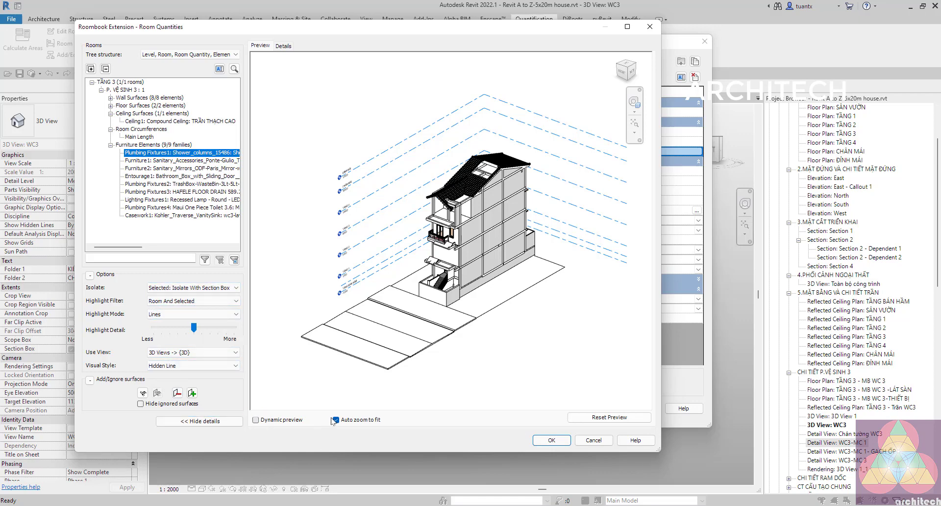
{"action": "left_click", "coordinate": [256, 420]}
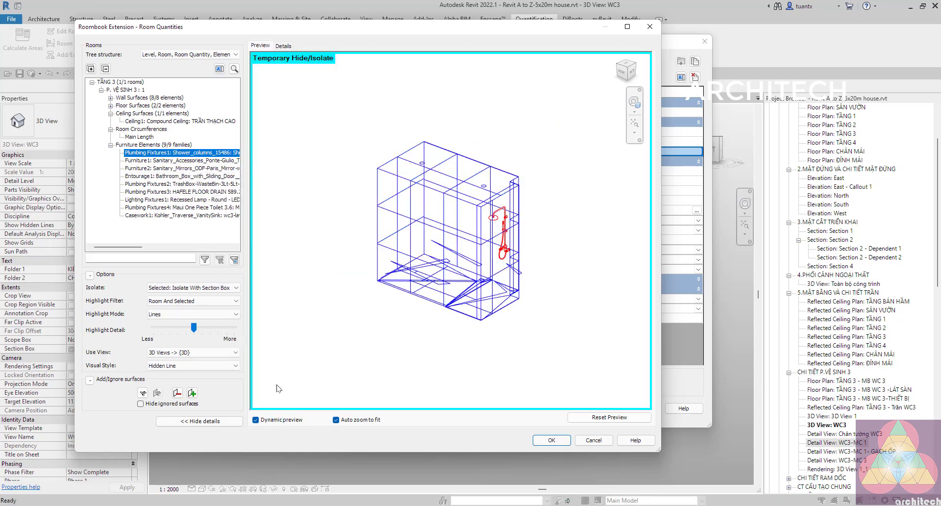
{"action": "left_click", "coordinate": [163, 159]}
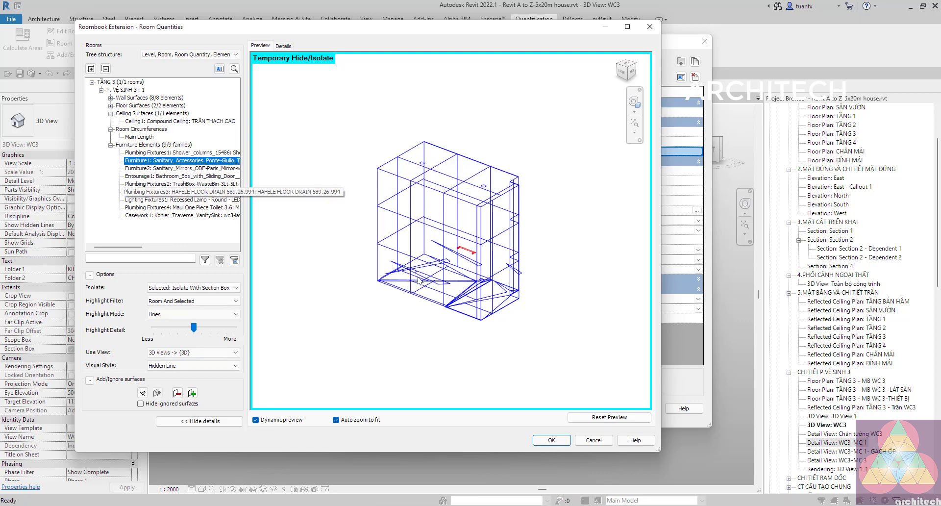
{"action": "scroll", "coordinate": [441, 272], "scroll_direction": "up", "scroll_amount": 2}
{"action": "scroll", "coordinate": [441, 272], "scroll_direction": "up", "scroll_amount": 2}
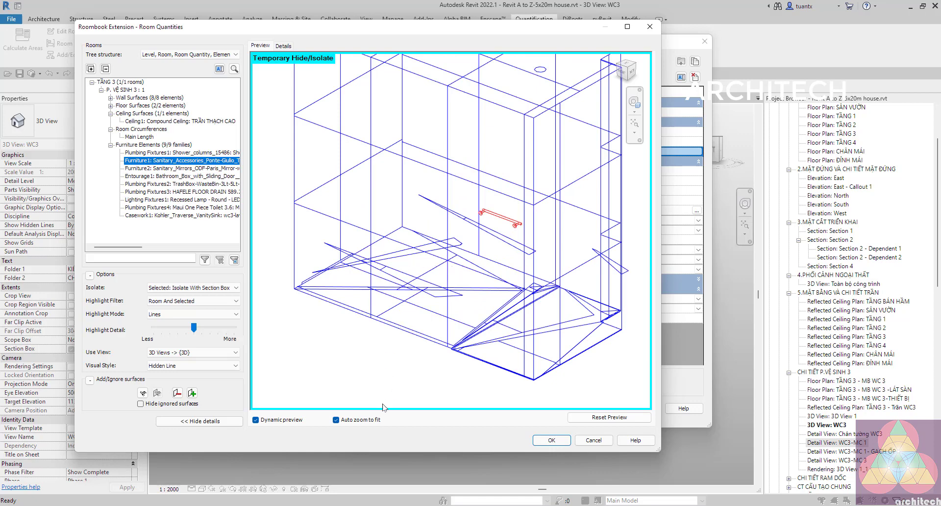
{"action": "left_click", "coordinate": [177, 169]}
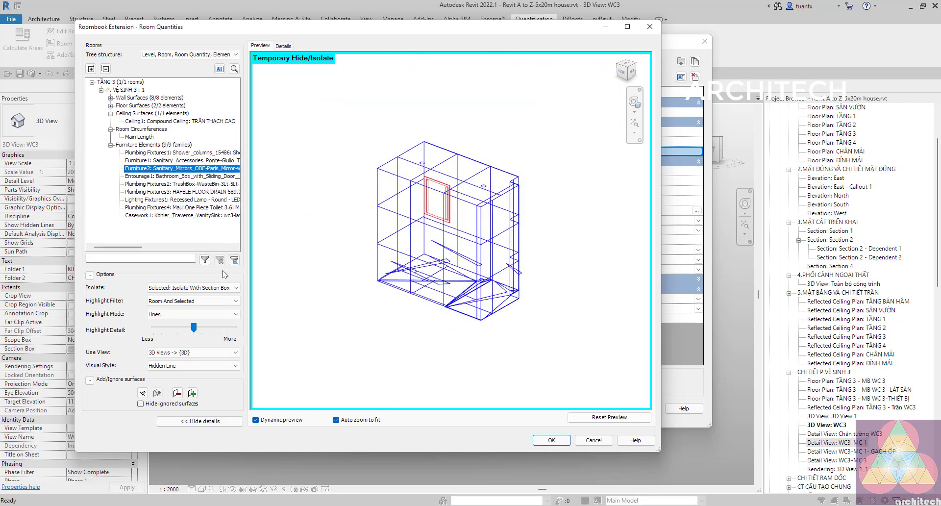
- Switch Highlight Mode from lines to Fill and close the Room Quantities results
{"action": "left_click", "coordinate": [206, 314]}
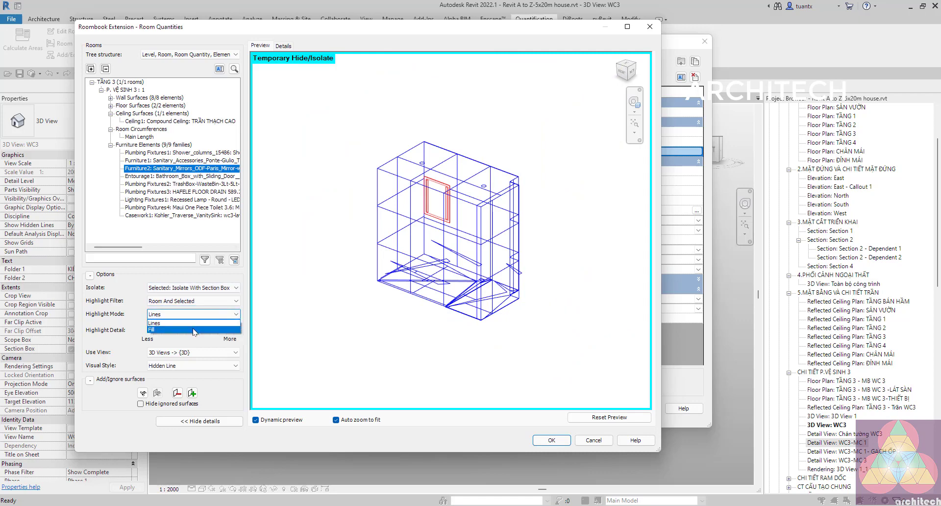
{"action": "left_click", "coordinate": [195, 330]}
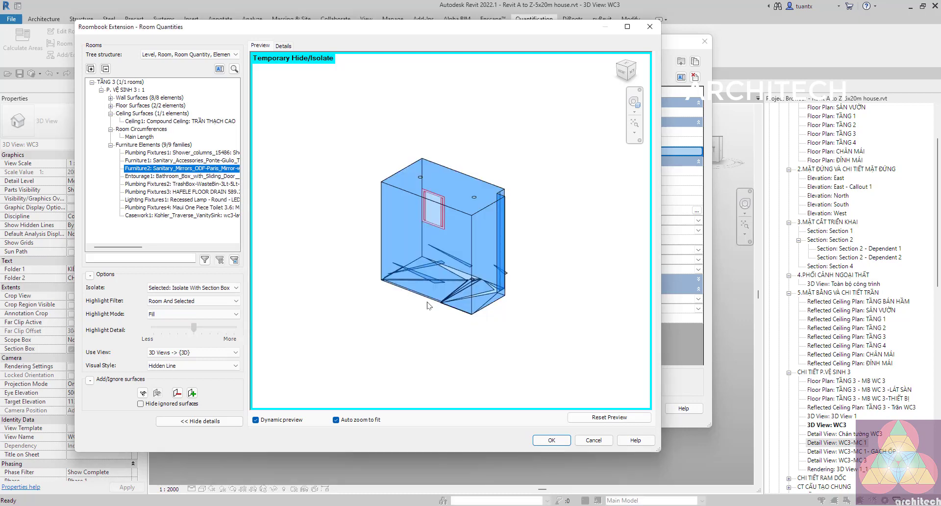
{"action": "scroll", "coordinate": [406, 243], "scroll_direction": "up", "scroll_amount": 2}
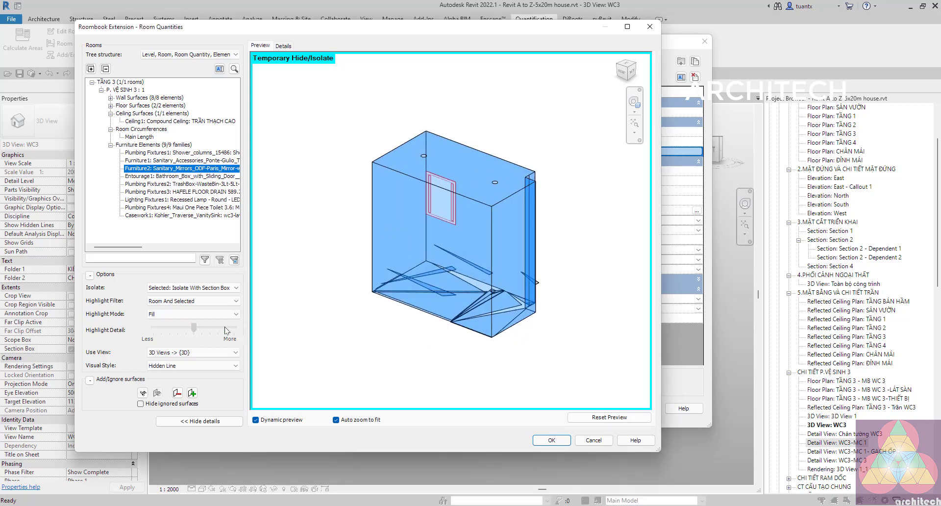
{"action": "left_click", "coordinate": [650, 27]}
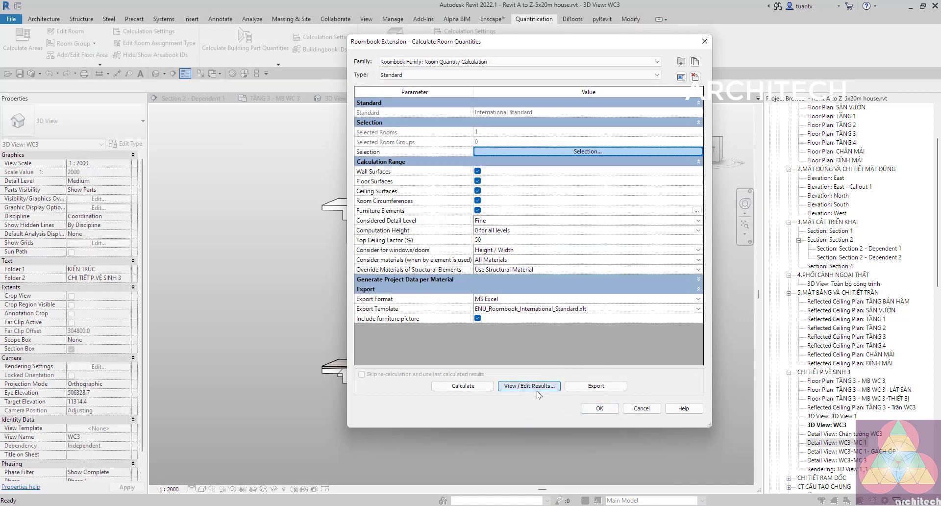
- Close Calculate Room Quantities, switch to the WC3 view, and reopen it from the Quantification ribbon
{"action": "left_click", "coordinate": [602, 409]}
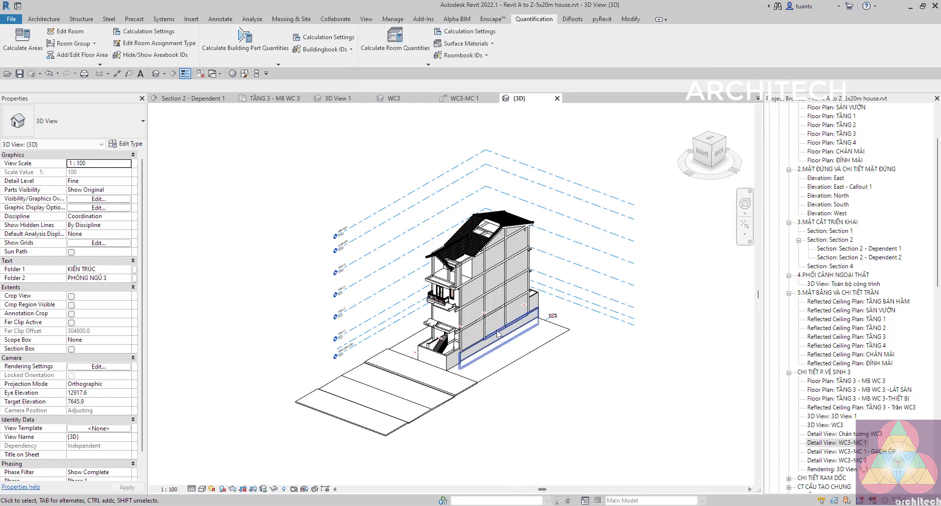
{"action": "left_click", "coordinate": [393, 98]}
{"action": "scroll", "coordinate": [402, 304], "scroll_direction": "up", "scroll_amount": 2}
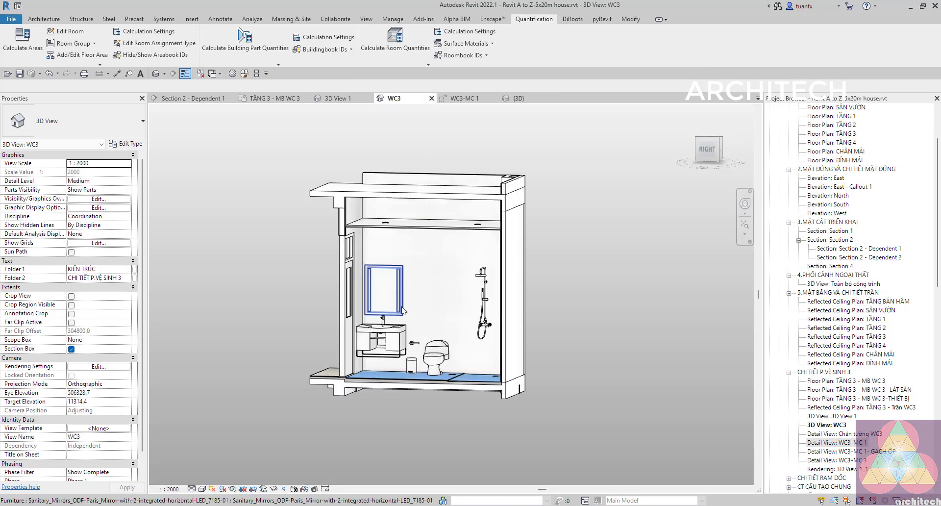
{"action": "left_click", "coordinate": [383, 37]}
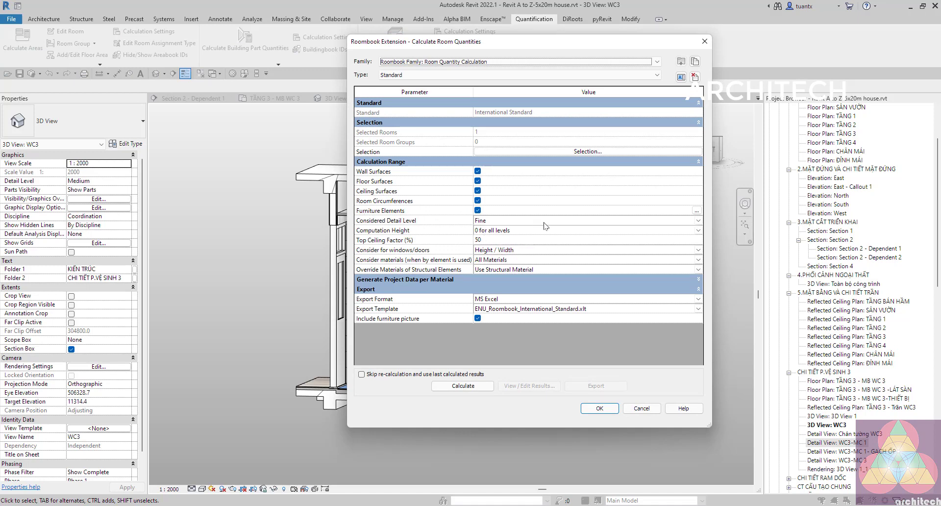
- Confirm that every furniture category counts under Furniture Elements, then accept the Calculate Room Quantities settings
{"action": "left_click", "coordinate": [696, 210]}
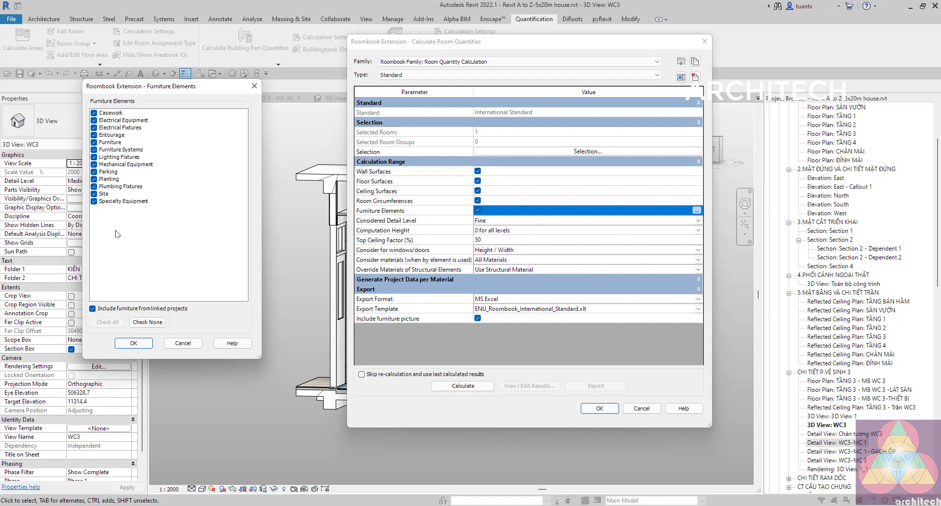
{"action": "left_click", "coordinate": [136, 345]}
{"action": "left_click", "coordinate": [133, 343]}
{"action": "left_click", "coordinate": [598, 408]}
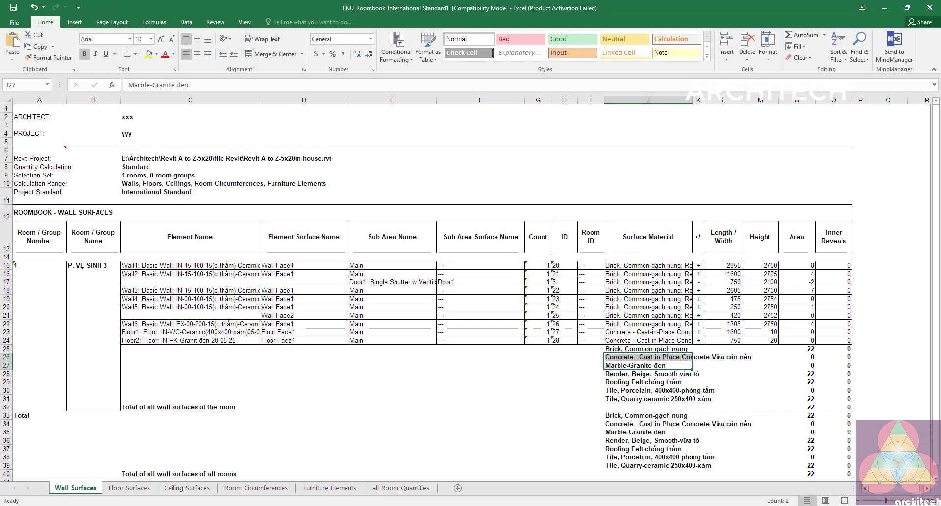
{"action": "left_click", "coordinate": [534, 465]}
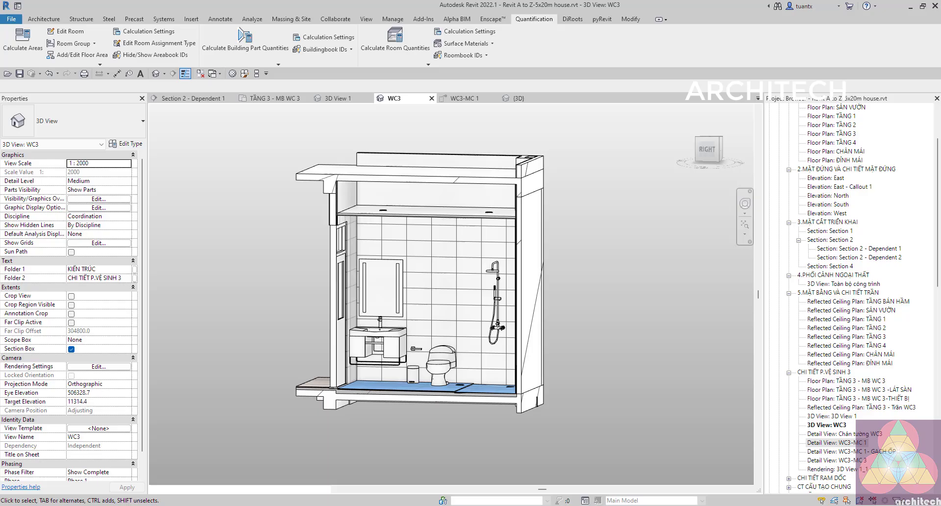